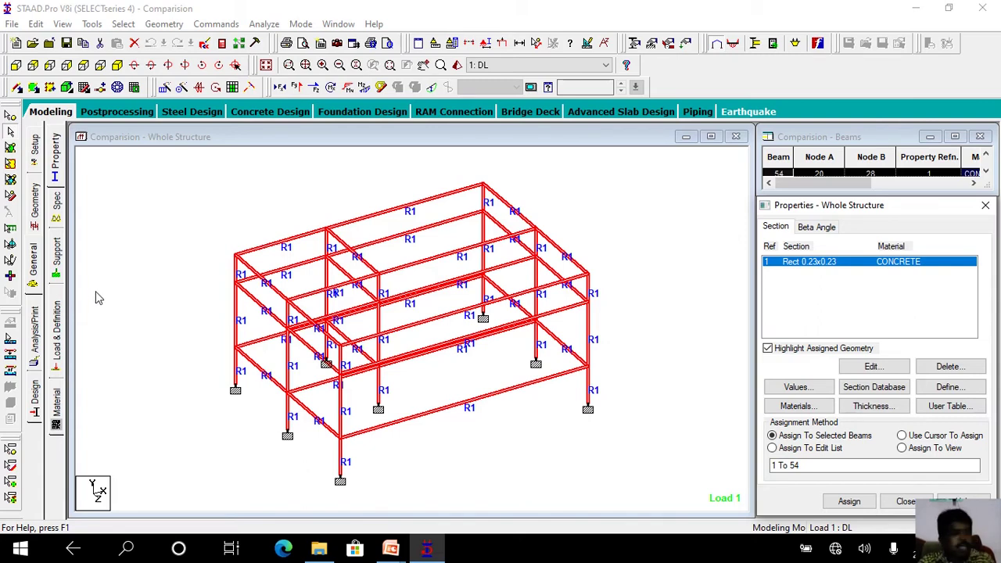
- Expand the DL load case in the load definitions and inspect its self-weight and 4.6 kN/m member load
click(60, 309)
click(767, 161)
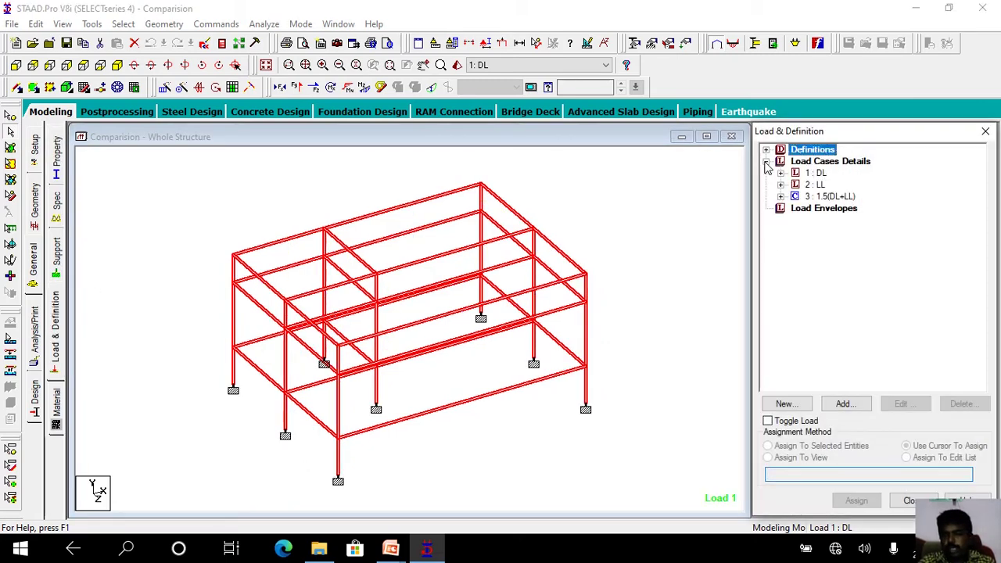
click(782, 173)
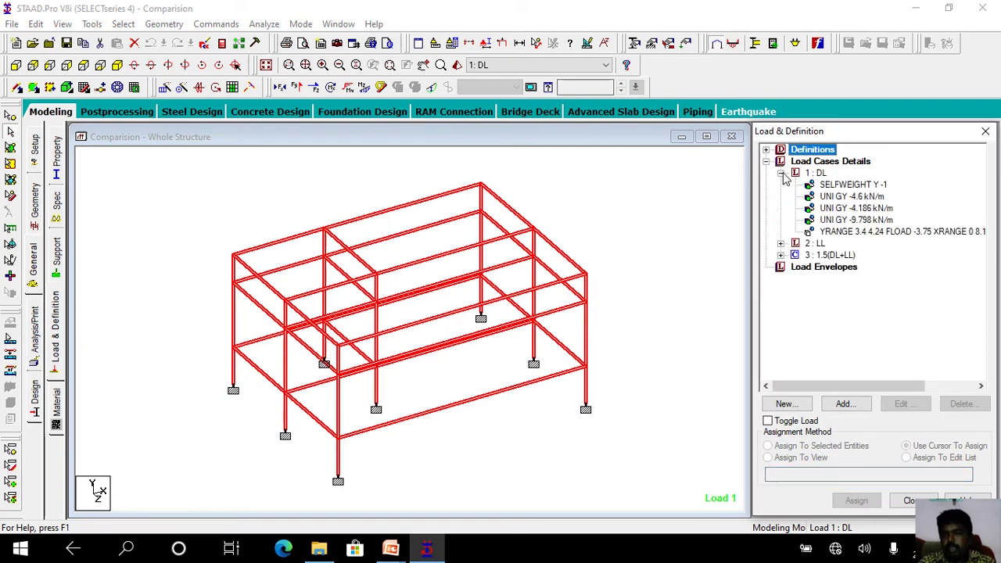
click(834, 187)
click(839, 198)
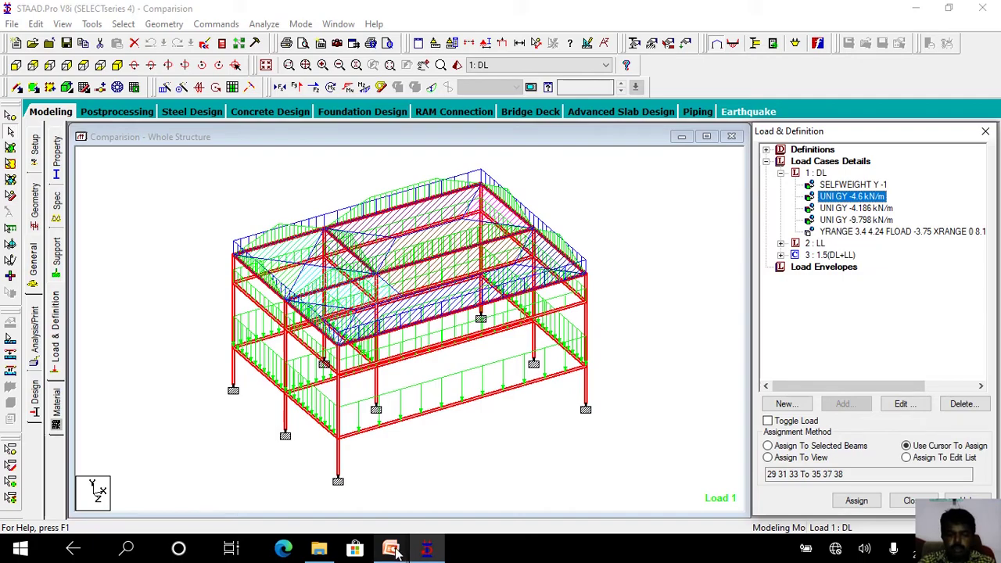
- Switch to the PowerPoint slide show and advance to the Load Calculation slide
mouse_move(396, 551)
click(470, 489)
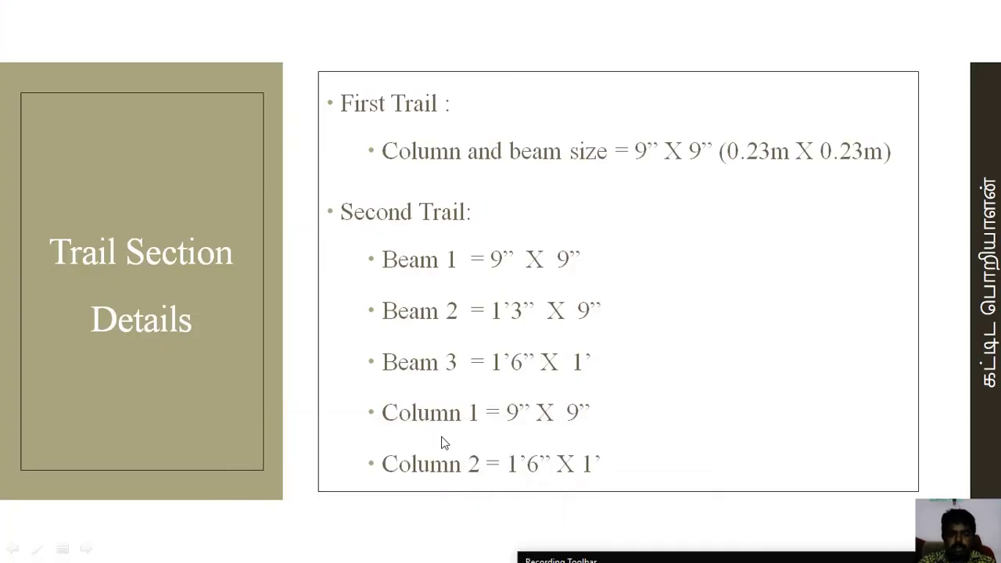
click(442, 444)
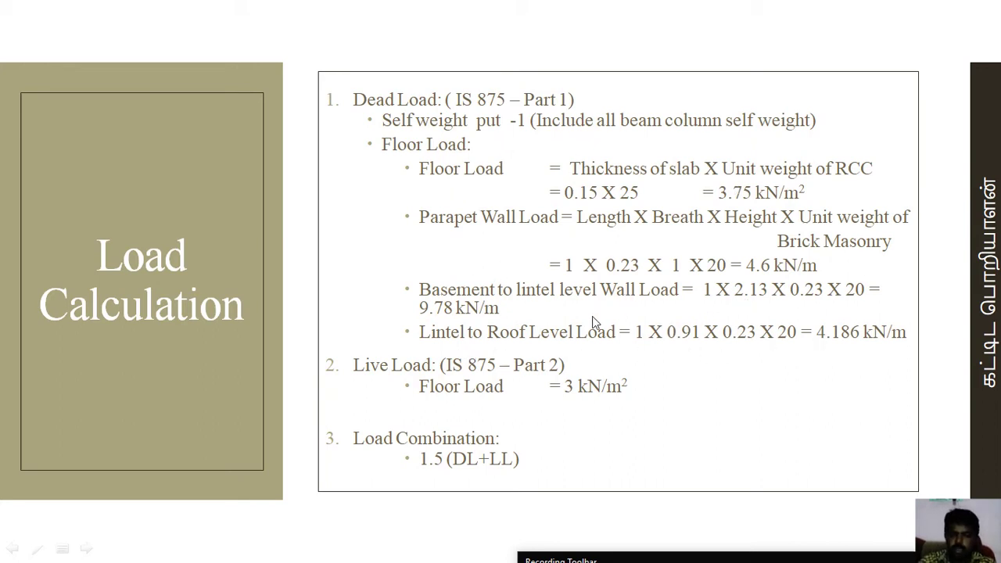
- Return to STAAD.Pro and examine where each DL load acts: self-weight, the three uniform member loads and the floor load
key(alt+Tab)
key(alt+Tab)
key(alt+Tab)
key(alt+Tab)
key(alt+Tab)
key(alt+Tab)
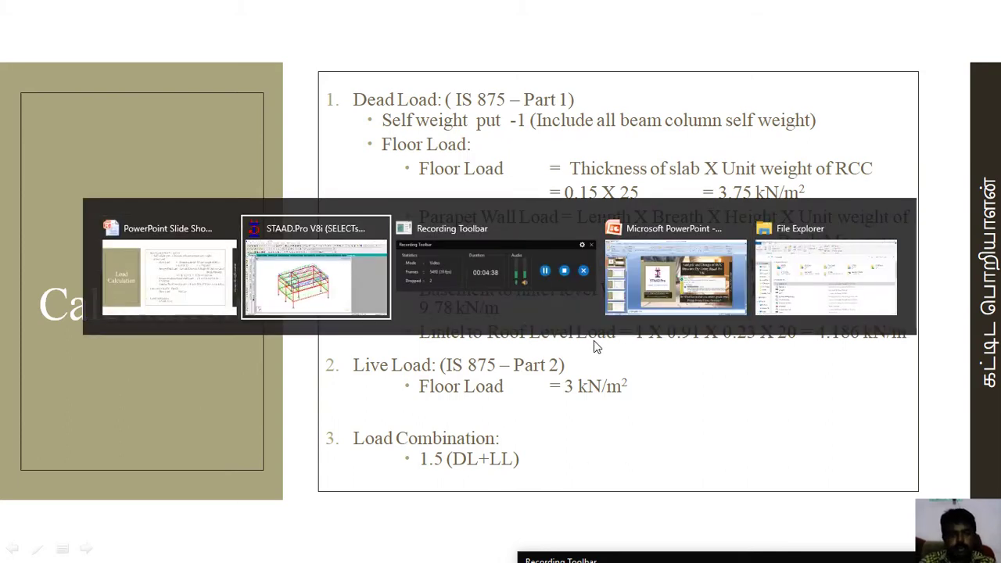
click(835, 185)
click(844, 197)
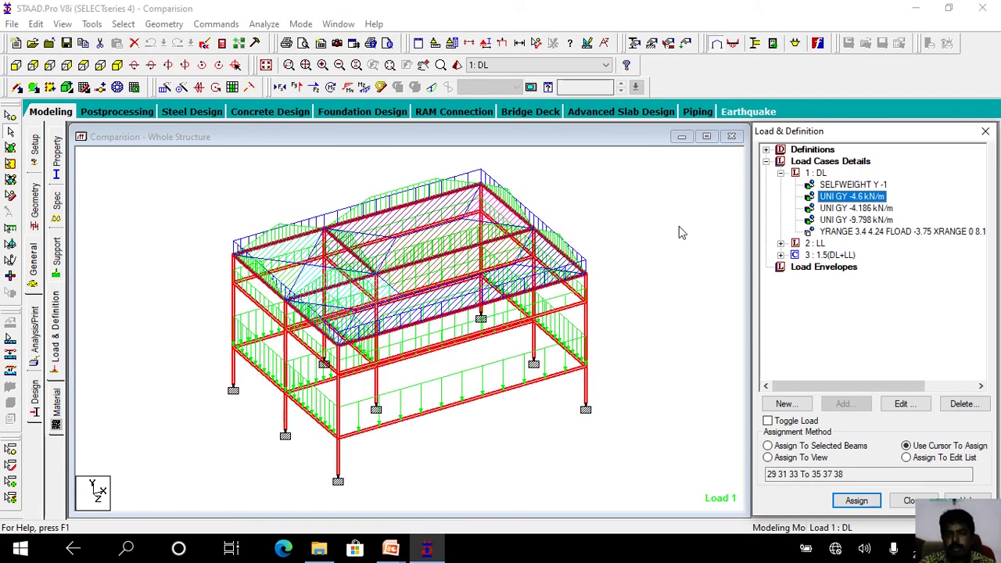
click(839, 208)
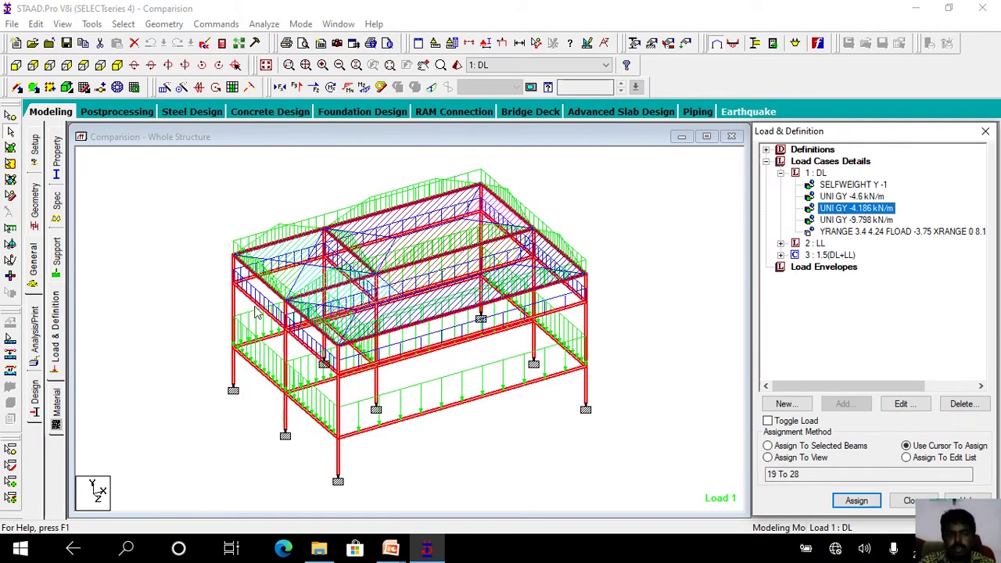
click(849, 220)
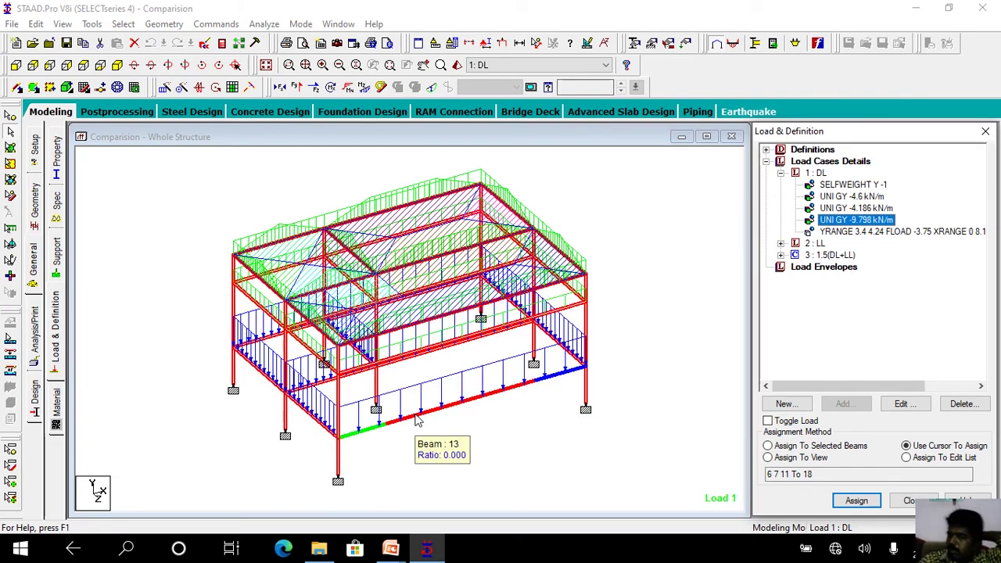
click(868, 232)
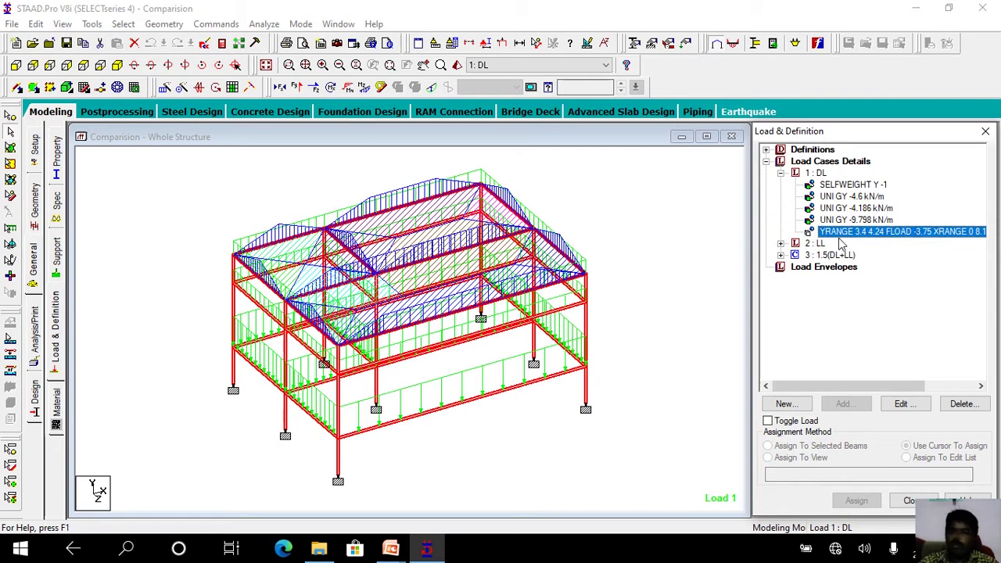
- Inspect the floor load of the LL case and expand the 1.5(DL+LL) combination to view its factors
click(781, 243)
click(839, 255)
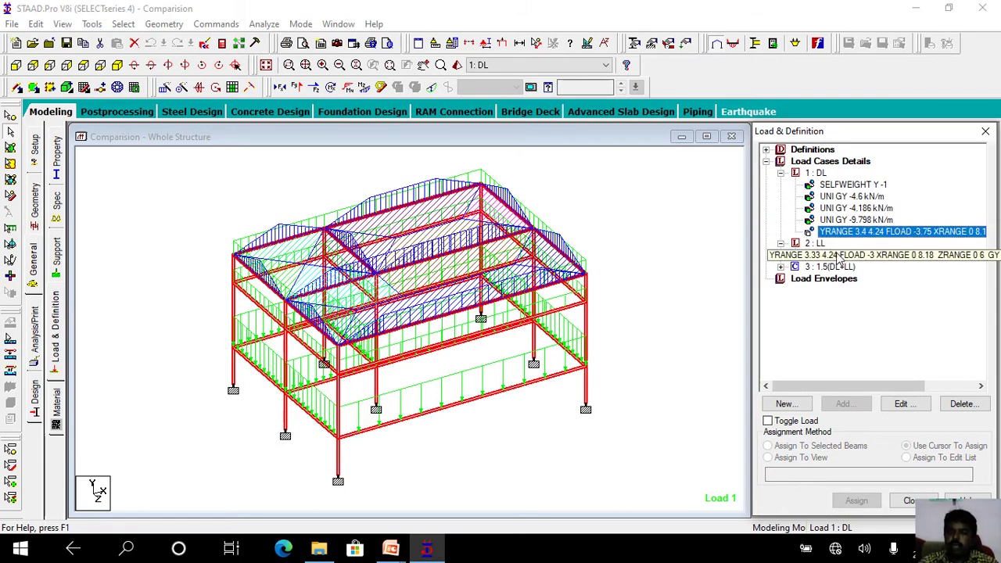
click(781, 267)
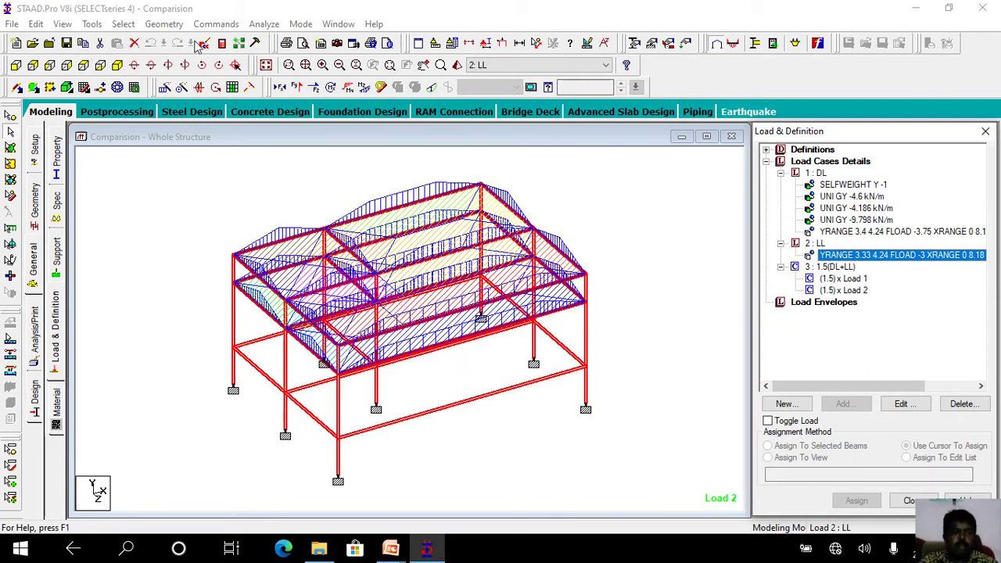
- Open the STAAD analysis output and examine the beam reinforcement summaries in the concrete design results
click(536, 192)
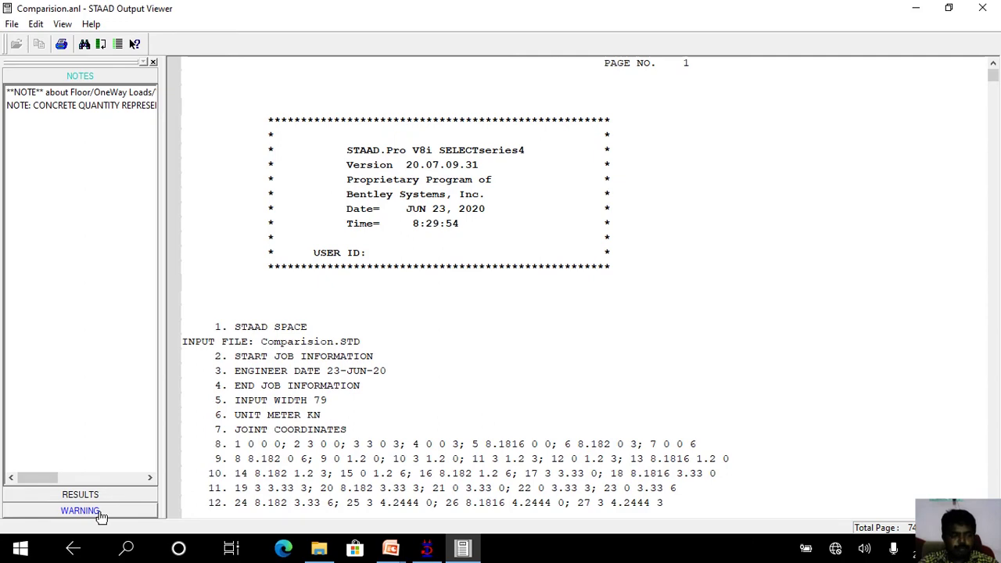
click(82, 494)
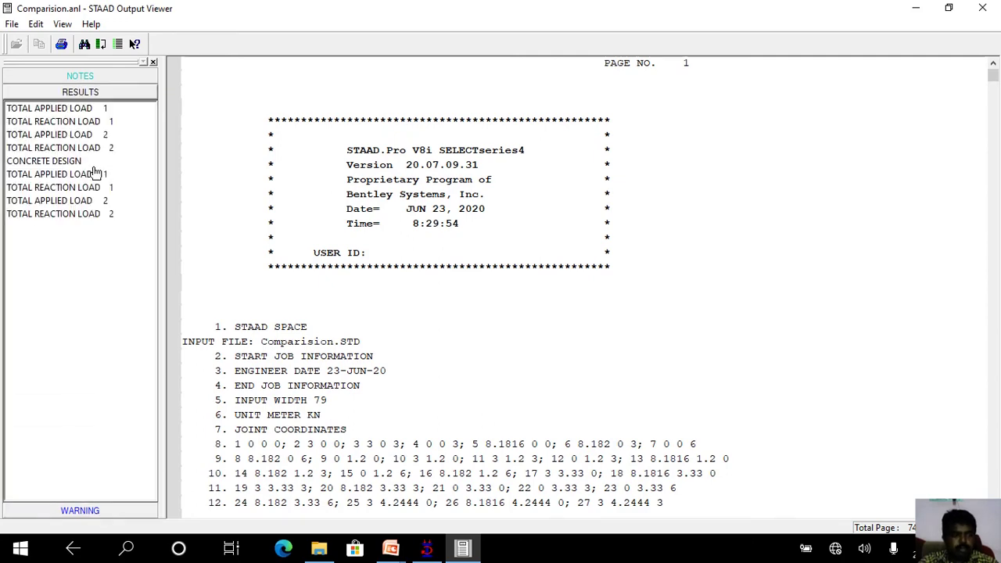
click(73, 162)
scroll(452, 409, down, 5)
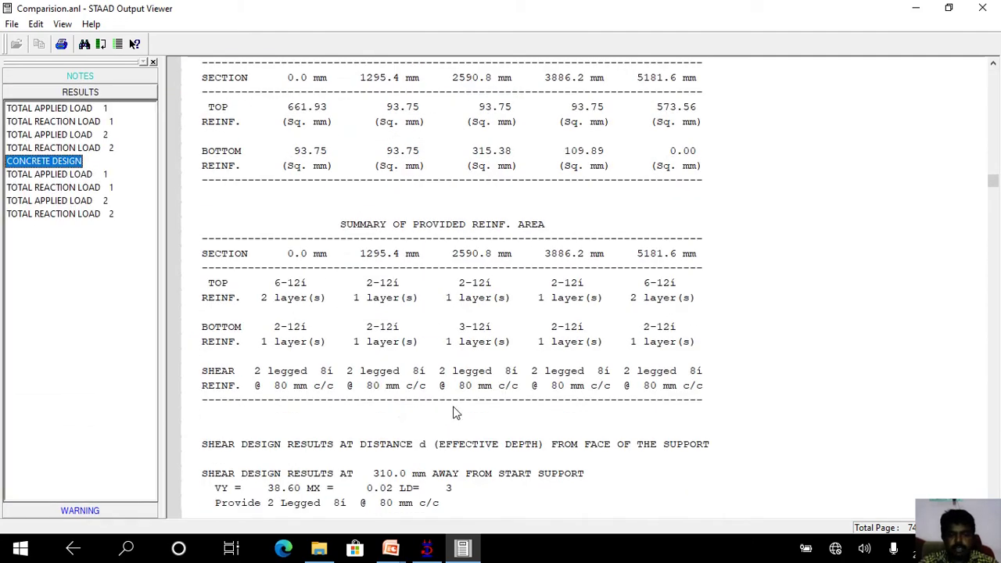
scroll(468, 362, down, 15)
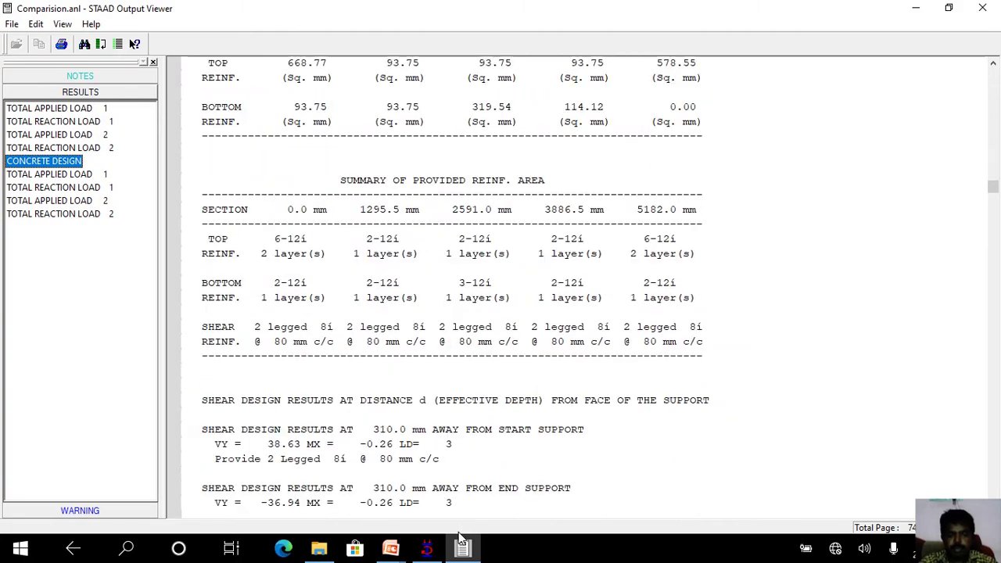
- Switch to the PowerPoint slide show, minimizing the output viewer, and advance to the Beam Design Result slide for beam 33
mouse_move(391, 549)
click(438, 493)
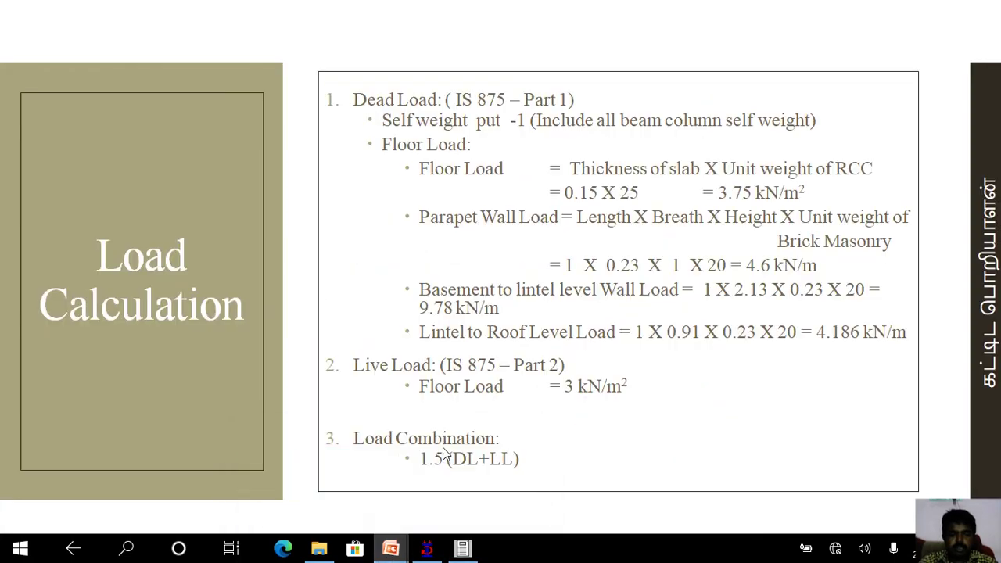
click(455, 419)
click(457, 422)
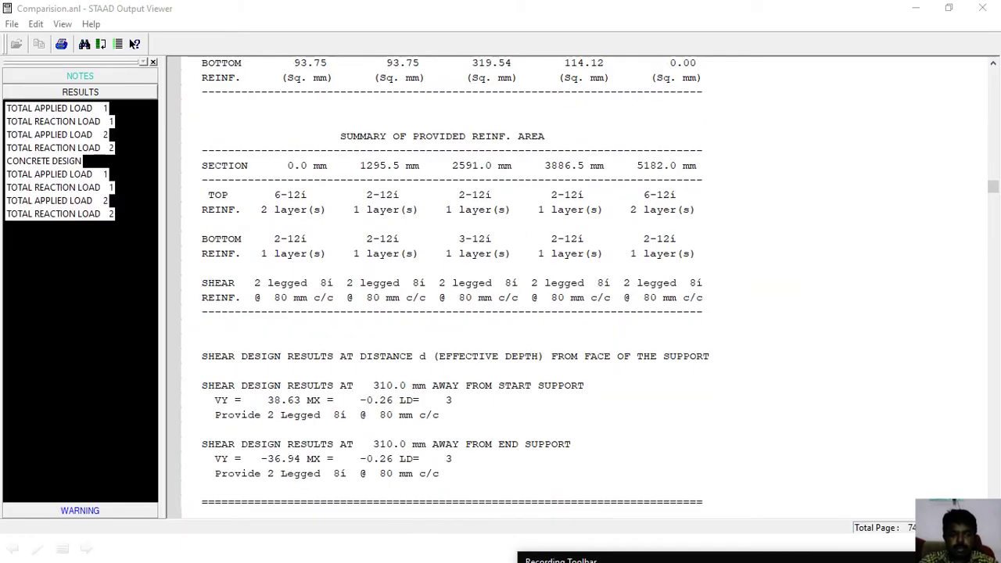
click(920, 8)
key(super)
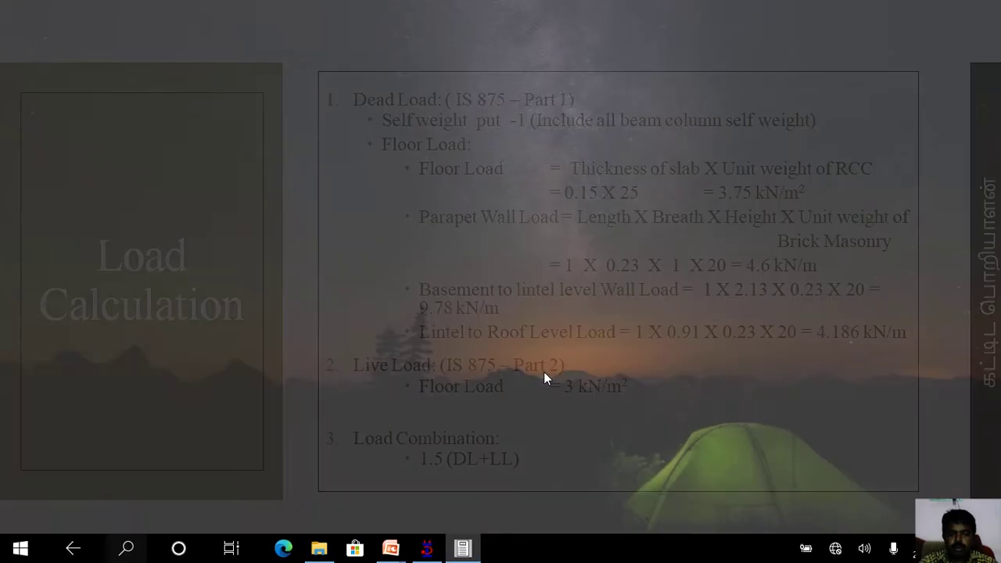
mouse_move(394, 554)
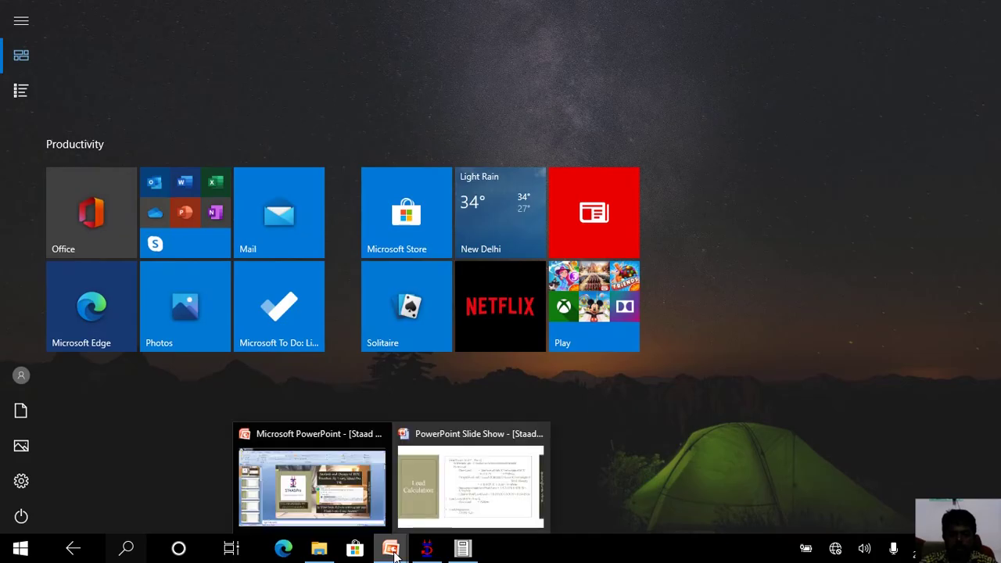
click(470, 485)
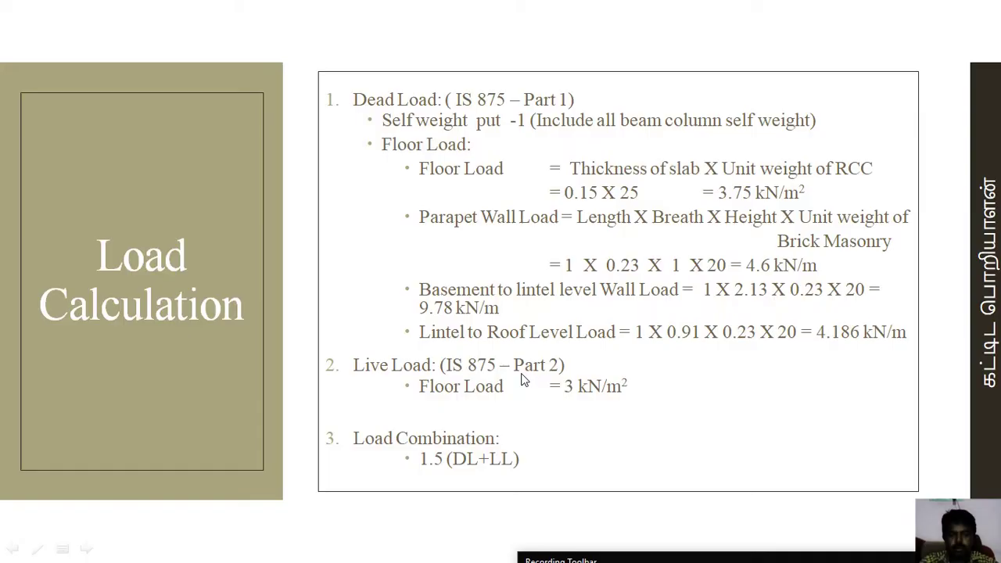
click(523, 380)
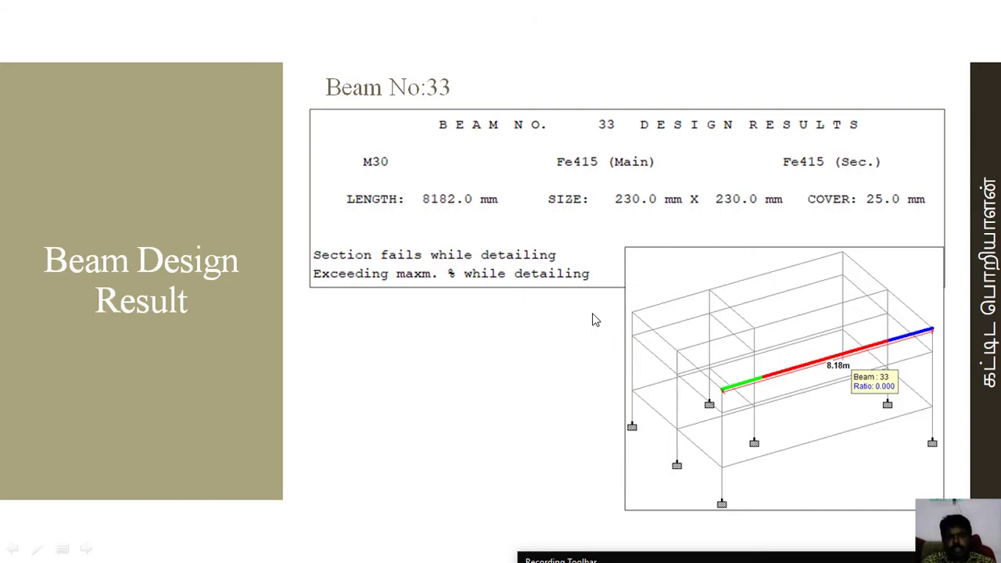
- Return to the STAAD Output Viewer and find the design results of beam 33 in the concrete design output
key(alt+Tab)
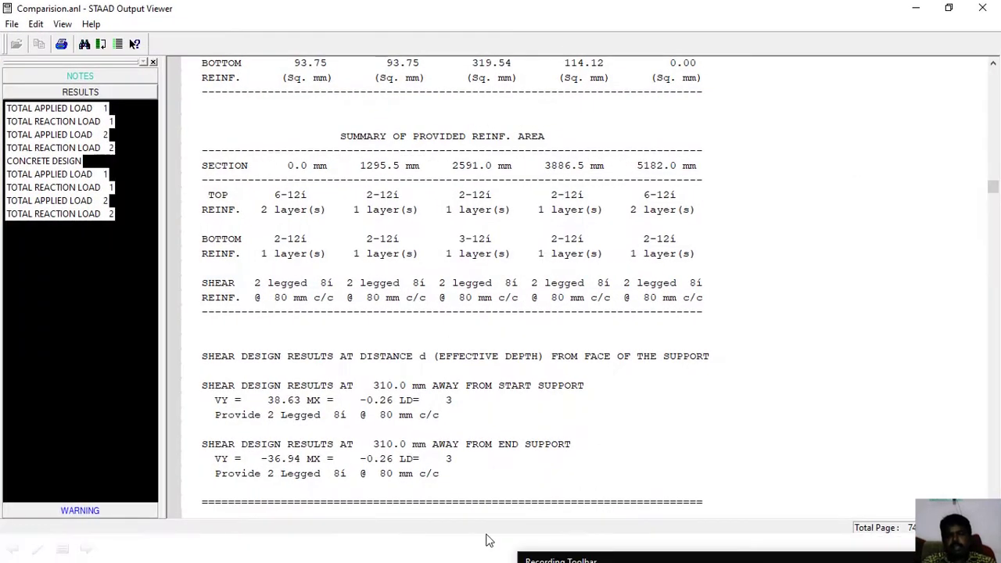
scroll(450, 302, down, 20)
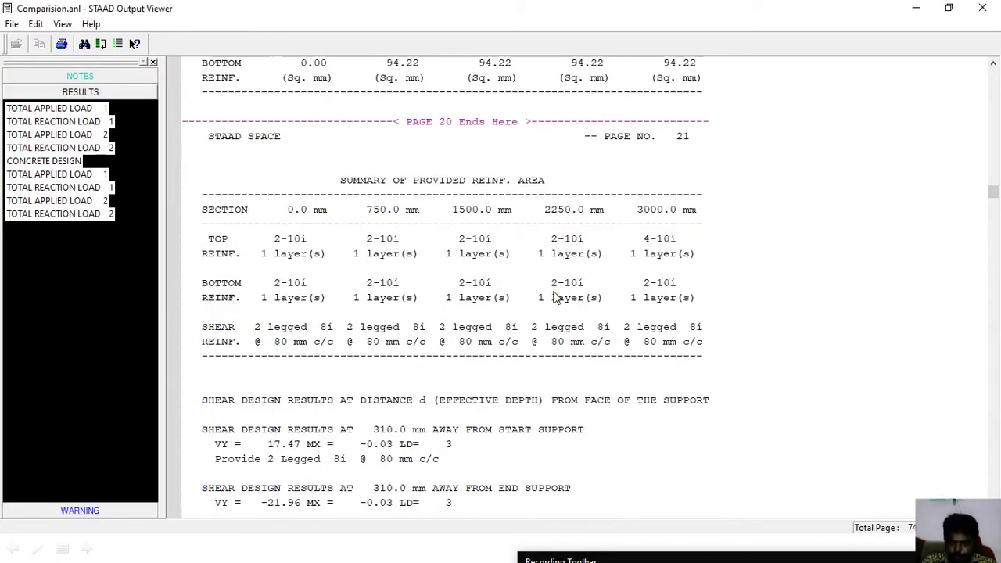
scroll(626, 307, down, 15)
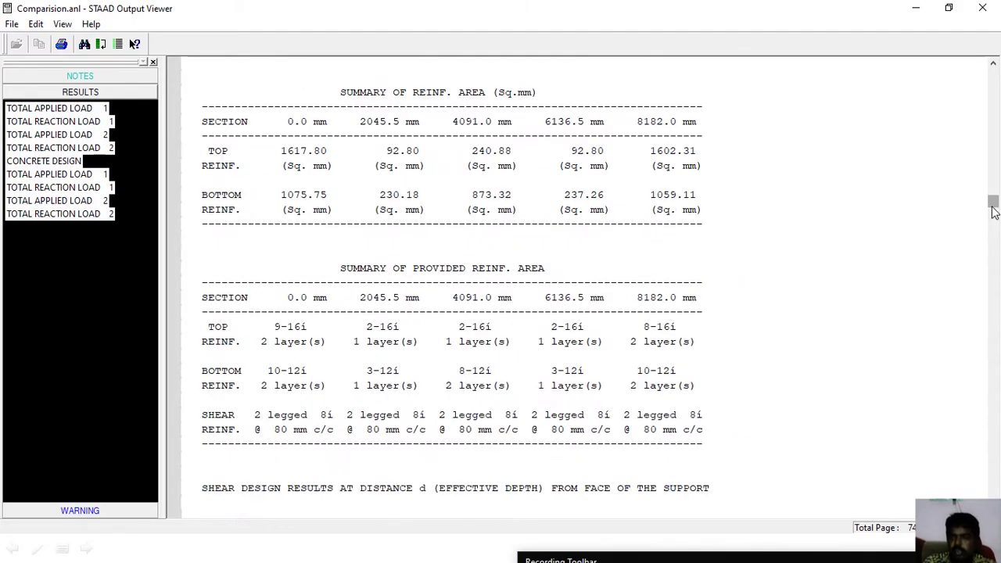
drag(992, 201, 995, 224)
scroll(648, 284, down, 10)
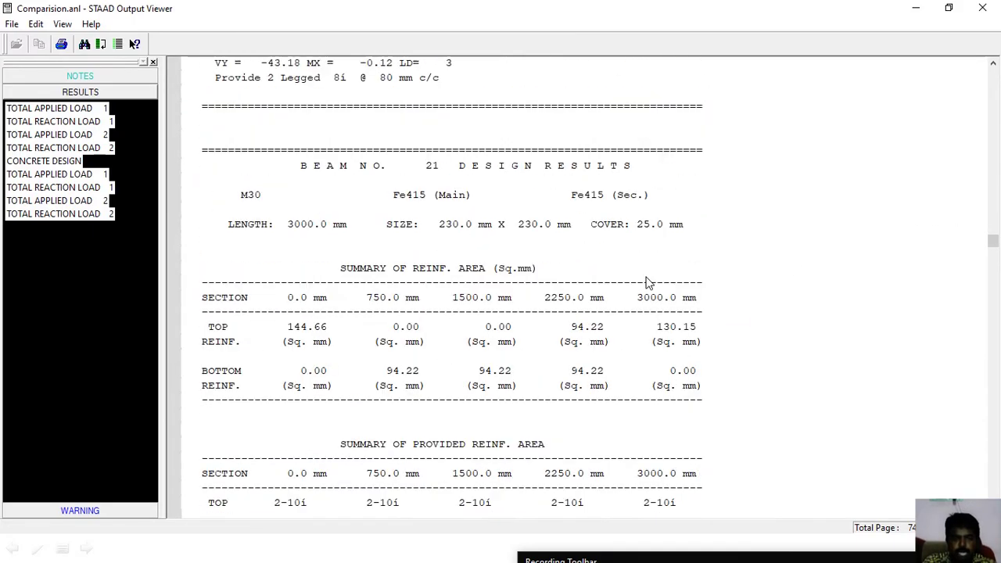
scroll(647, 280, down, 20)
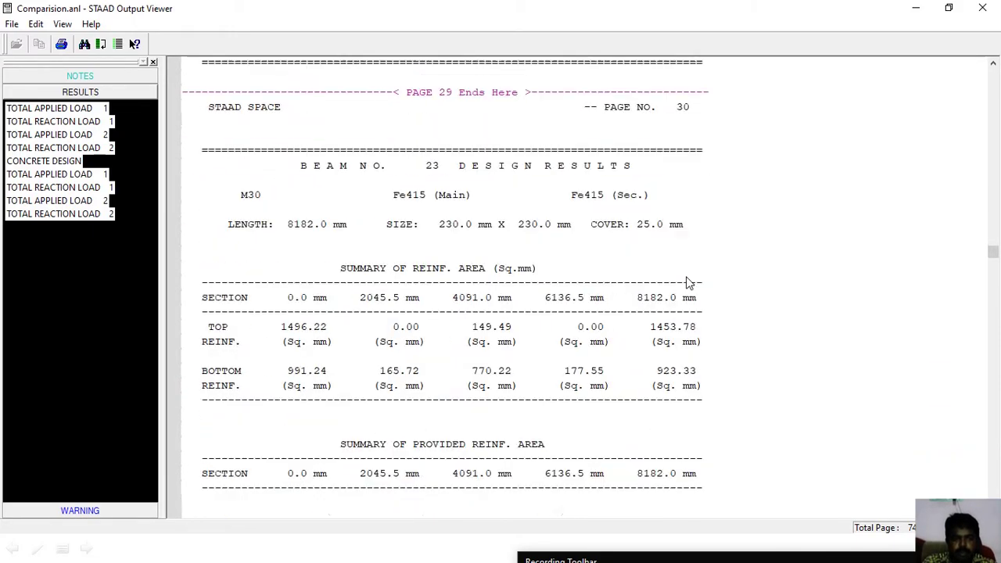
scroll(689, 283, down, 20)
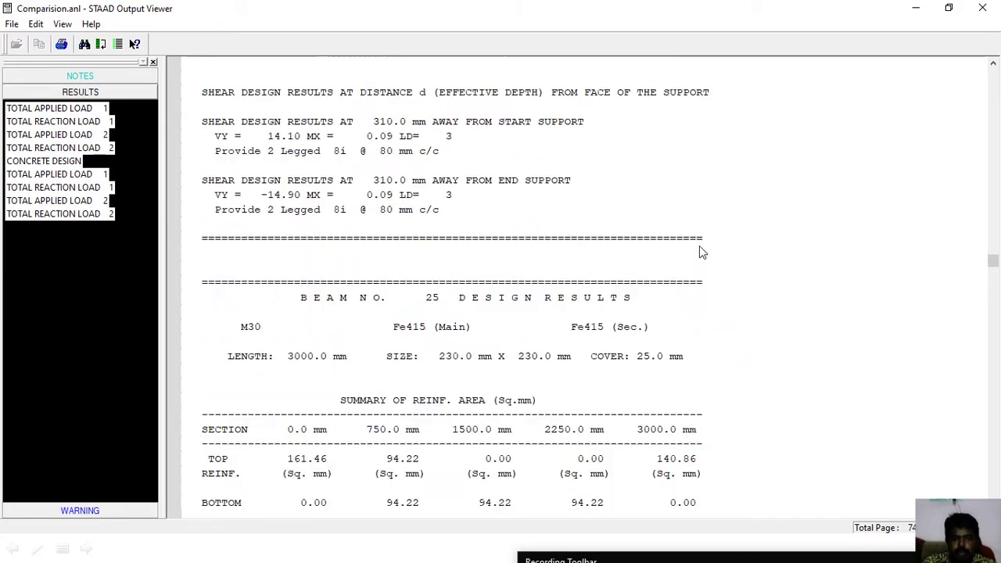
scroll(698, 258, down, 20)
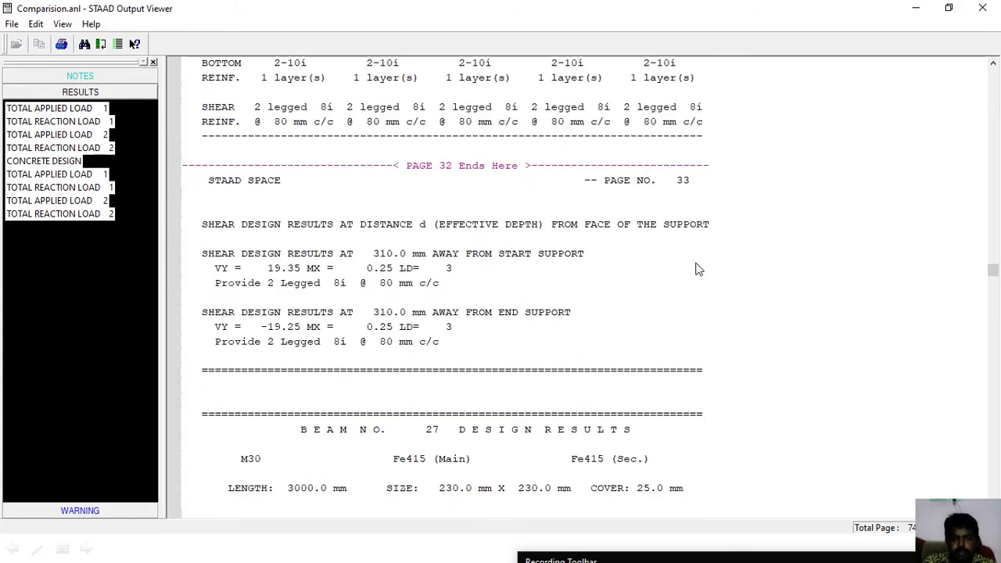
scroll(698, 273, down, 10)
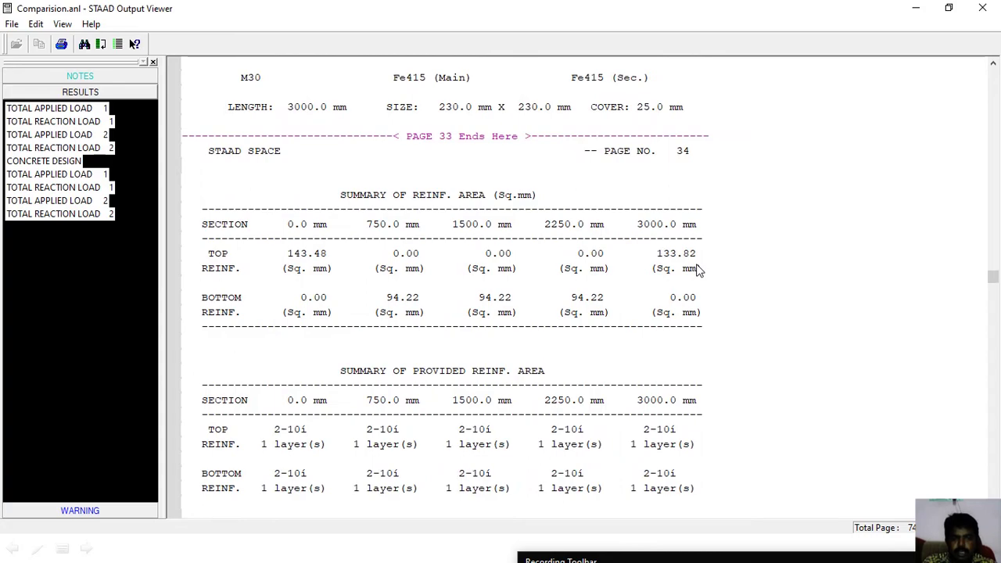
scroll(698, 270, up, 6)
scroll(697, 268, down, 20)
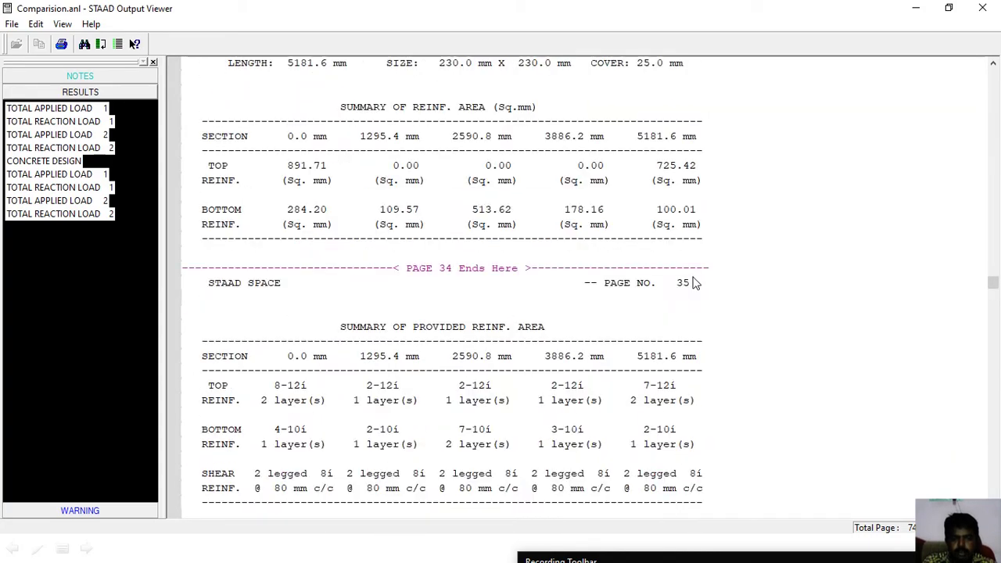
scroll(691, 290, down, 20)
scroll(684, 293, down, 20)
scroll(688, 286, down, 11)
scroll(697, 279, down, 6)
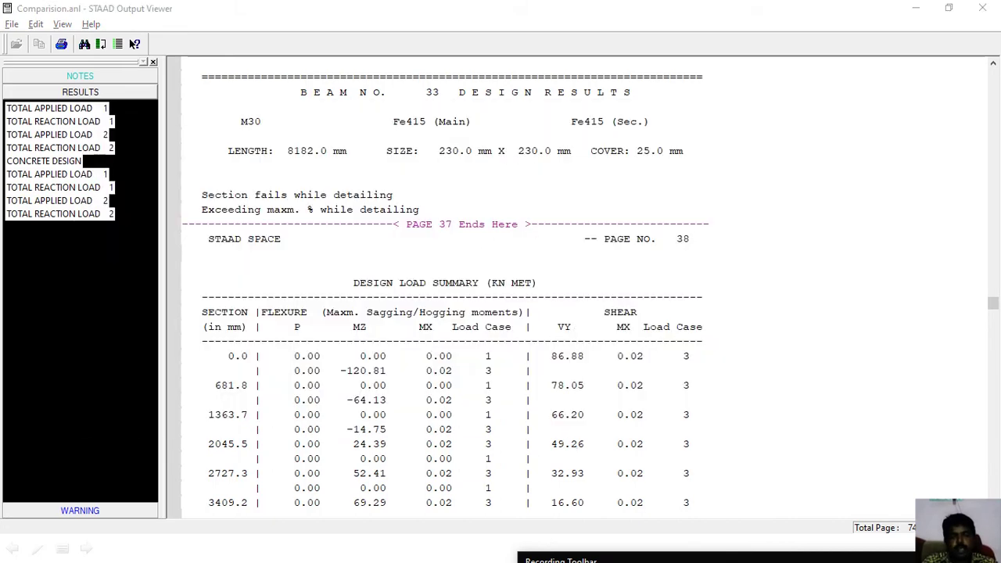
- Switch to the PowerPoint slide show, minimizing the output viewer, and advance through the Column Design Result slides for columns 3, 10 and 48
key(alt+Tab)
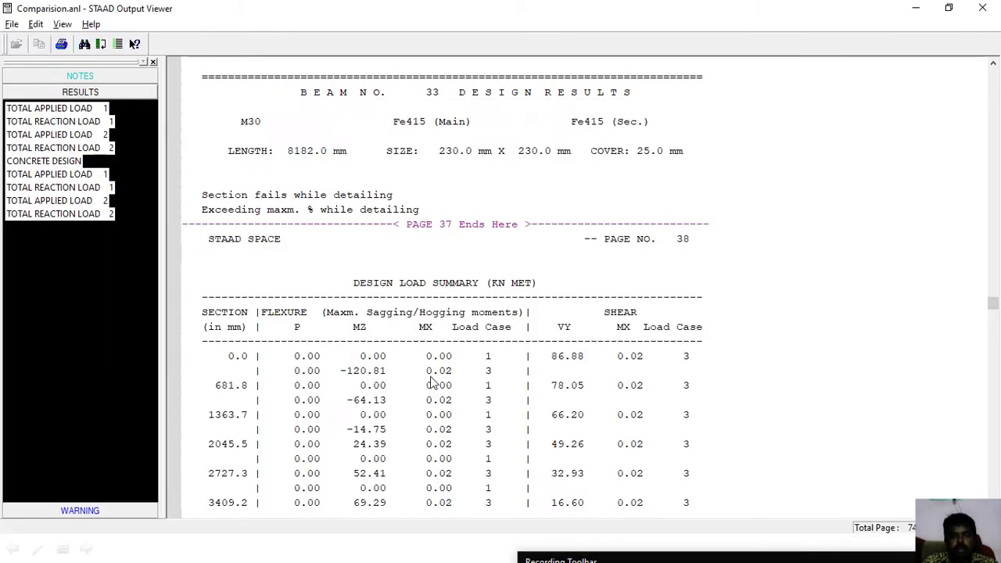
click(914, 8)
key(super)
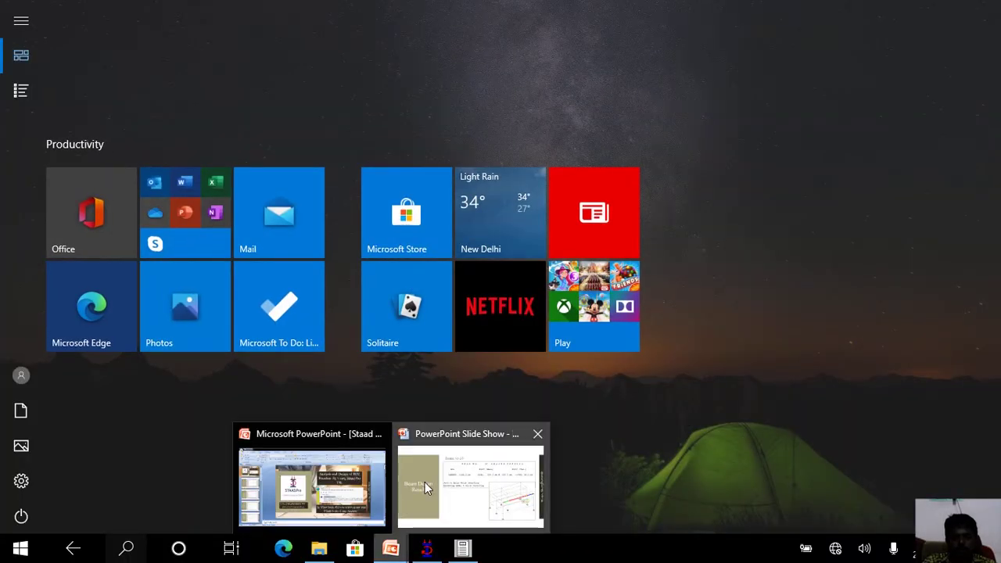
click(429, 421)
key(alt+Tab)
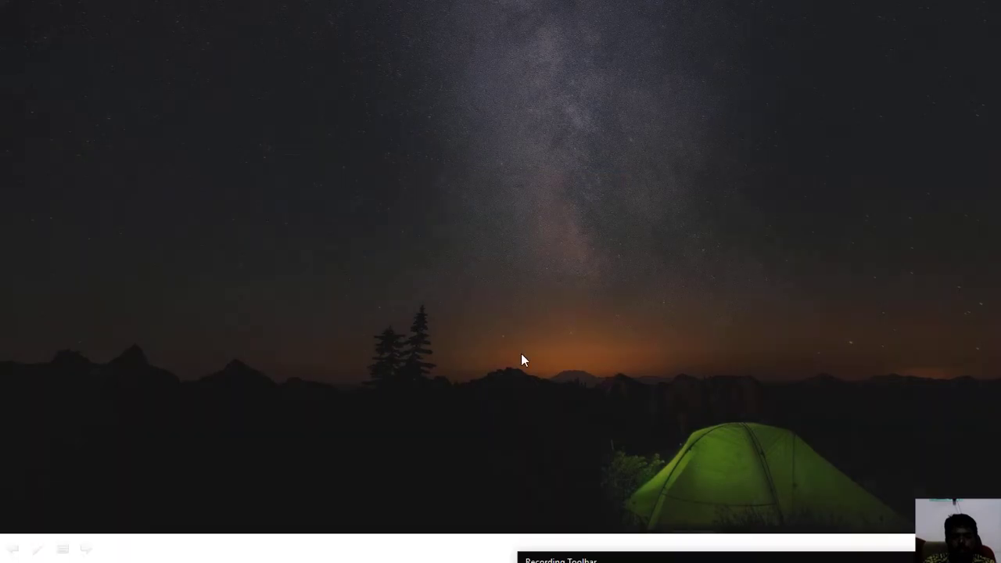
click(510, 345)
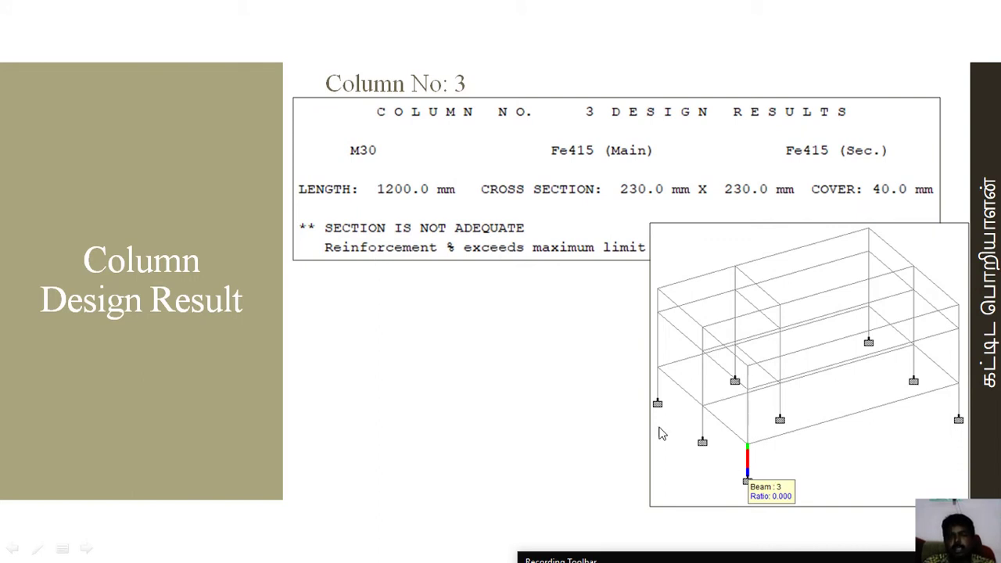
click(511, 406)
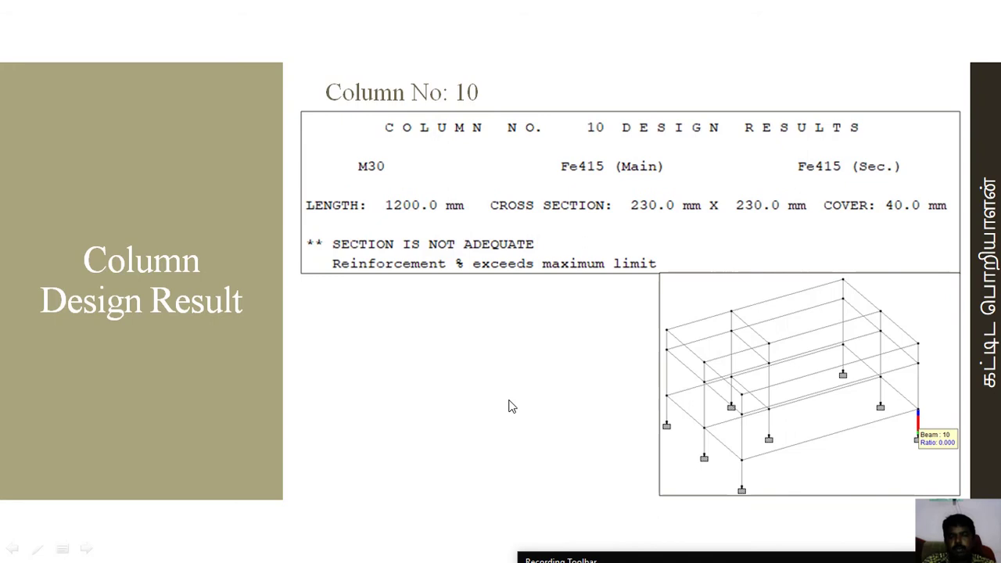
click(698, 416)
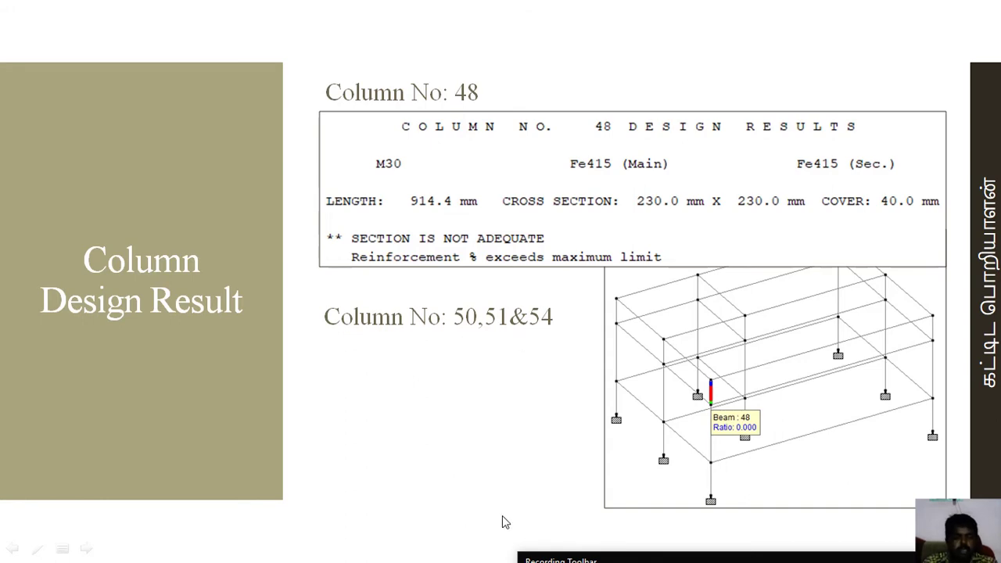
- Return to the STAAD Output Viewer and go past the remaining beam results to the column design results
key(alt+Tab)
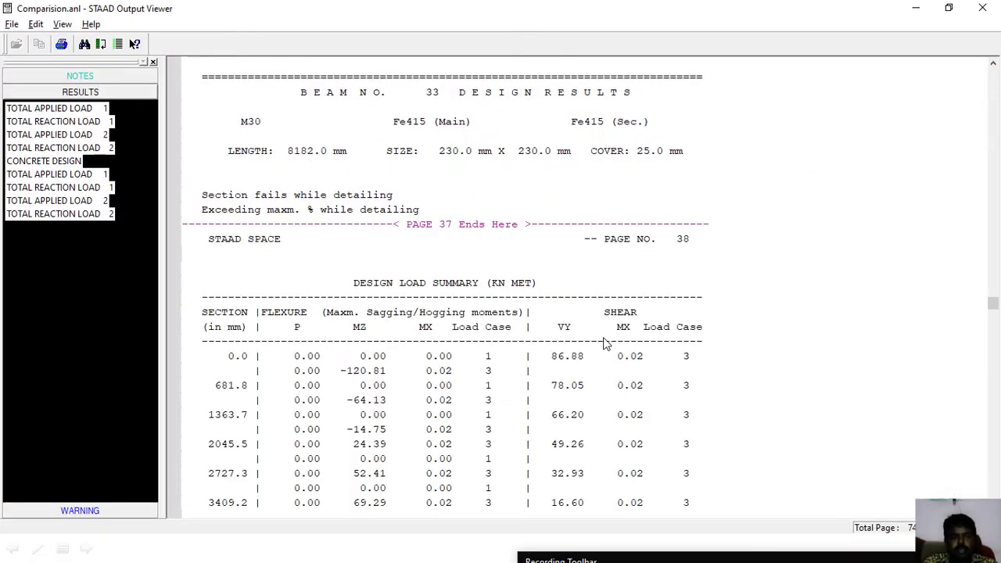
scroll(726, 452, down, 20)
scroll(704, 335, down, 20)
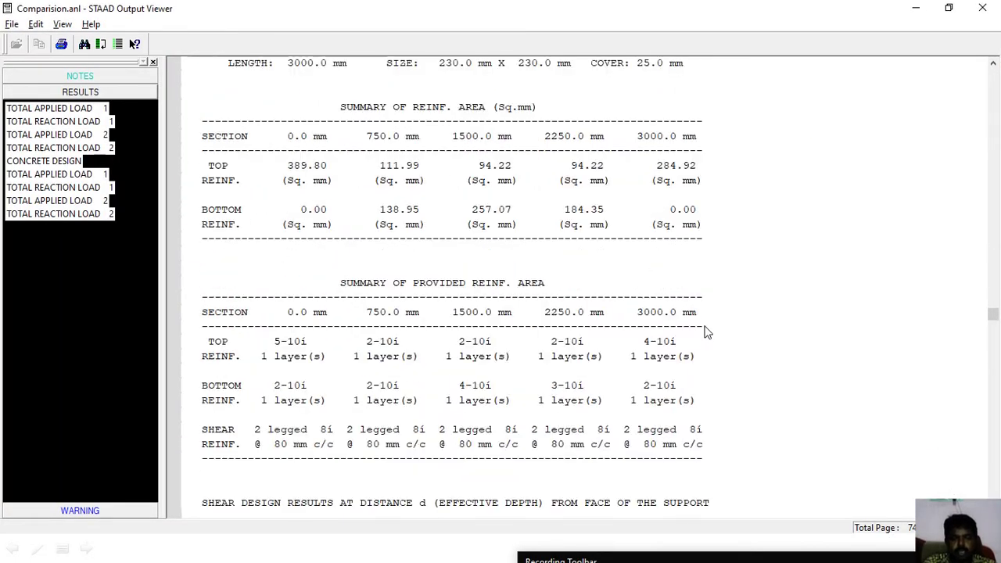
scroll(710, 327, down, 20)
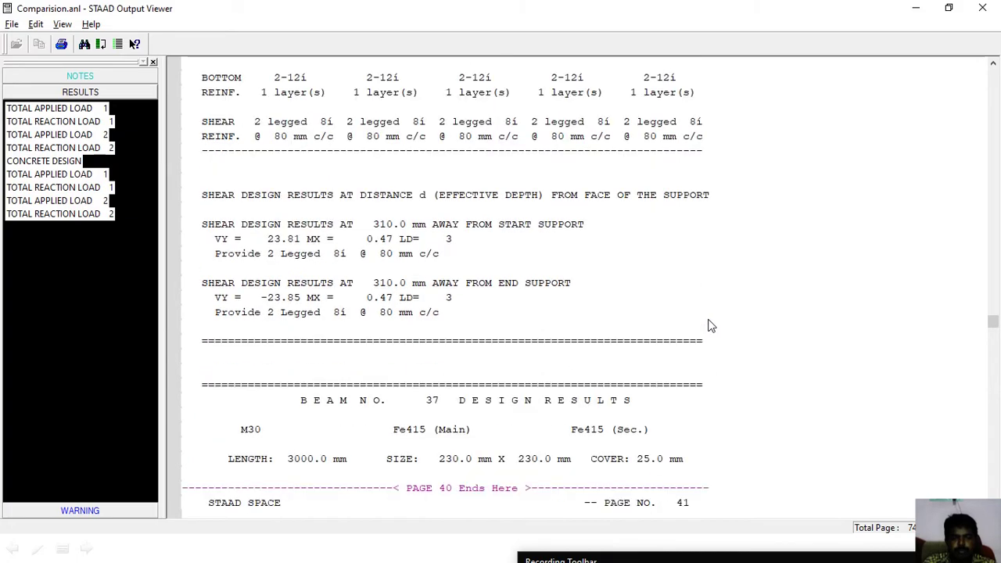
scroll(710, 315, down, 20)
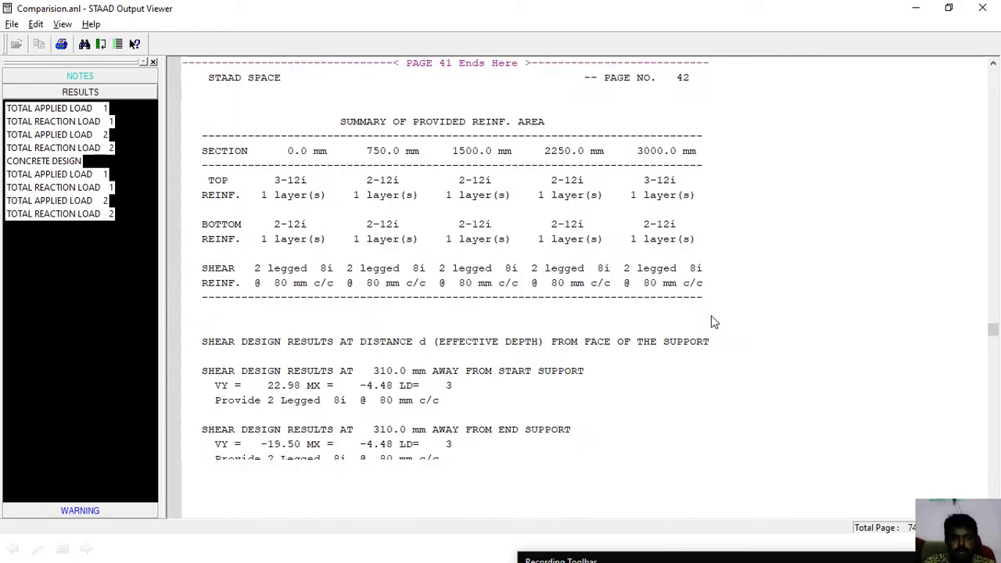
scroll(455, 293, down, 18)
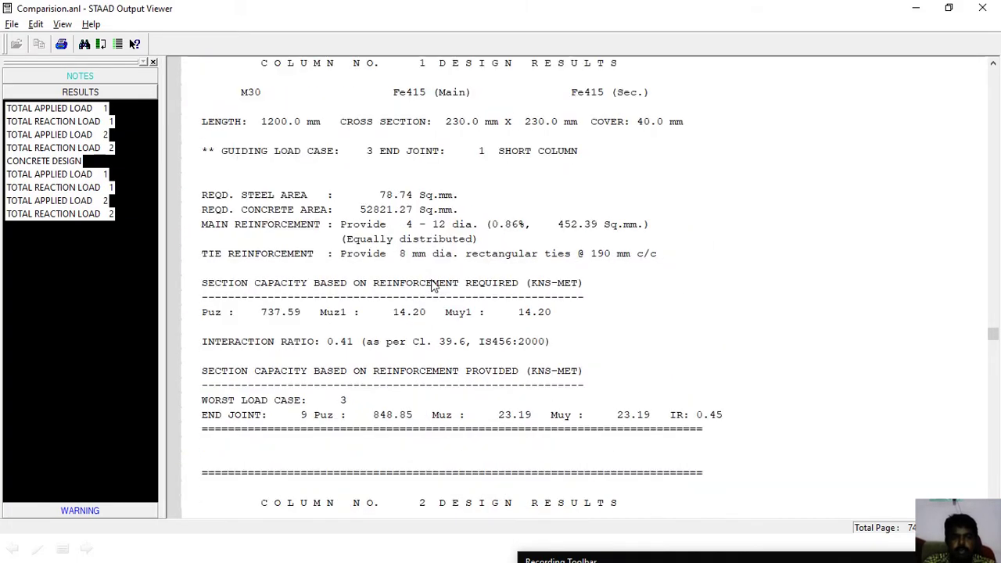
- Examine the design results of columns 1 to 8 in the concrete design output
scroll(456, 291, up, 5)
scroll(458, 293, down, 11)
scroll(459, 295, down, 1)
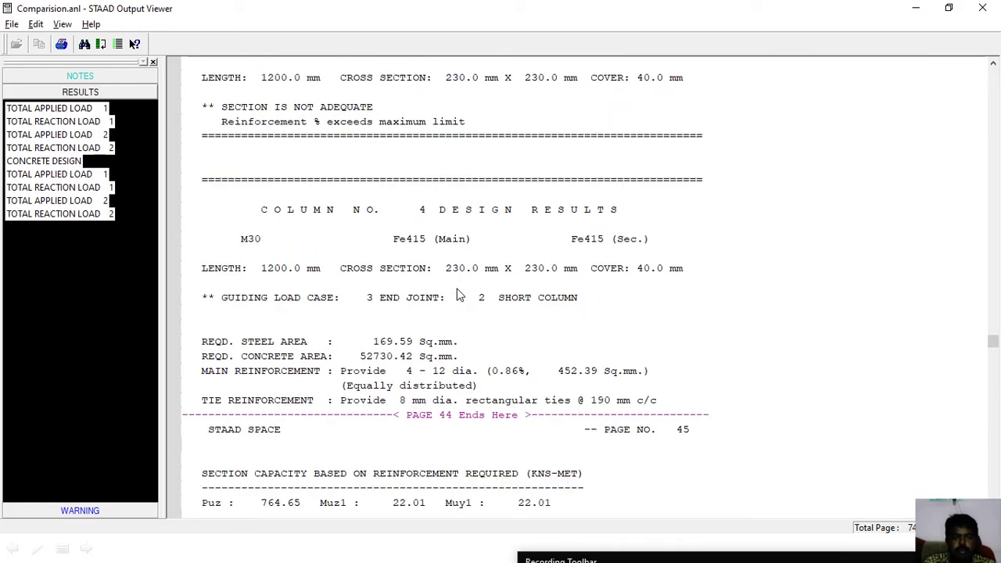
scroll(460, 294, down, 9)
scroll(461, 293, up, 18)
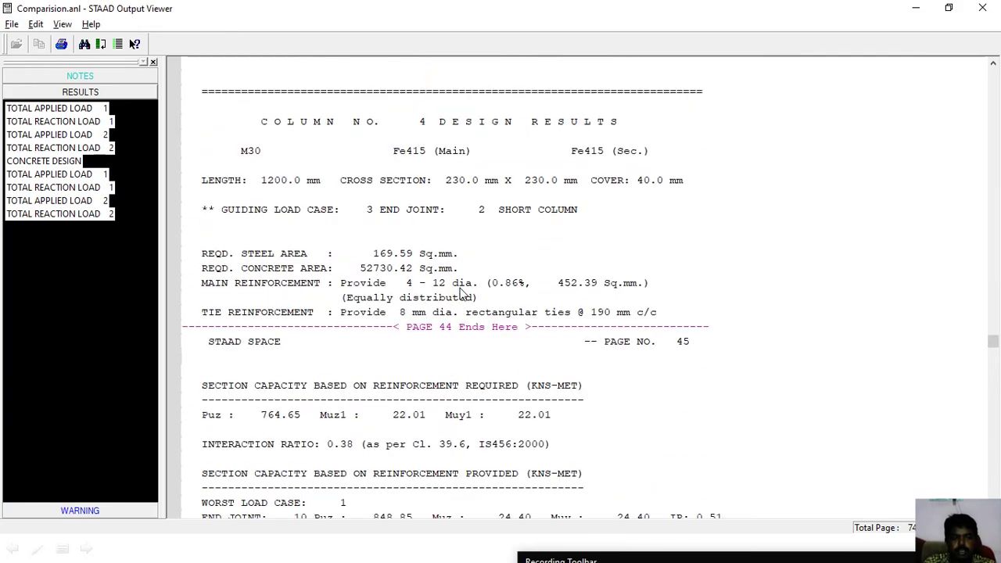
scroll(461, 294, up, 6)
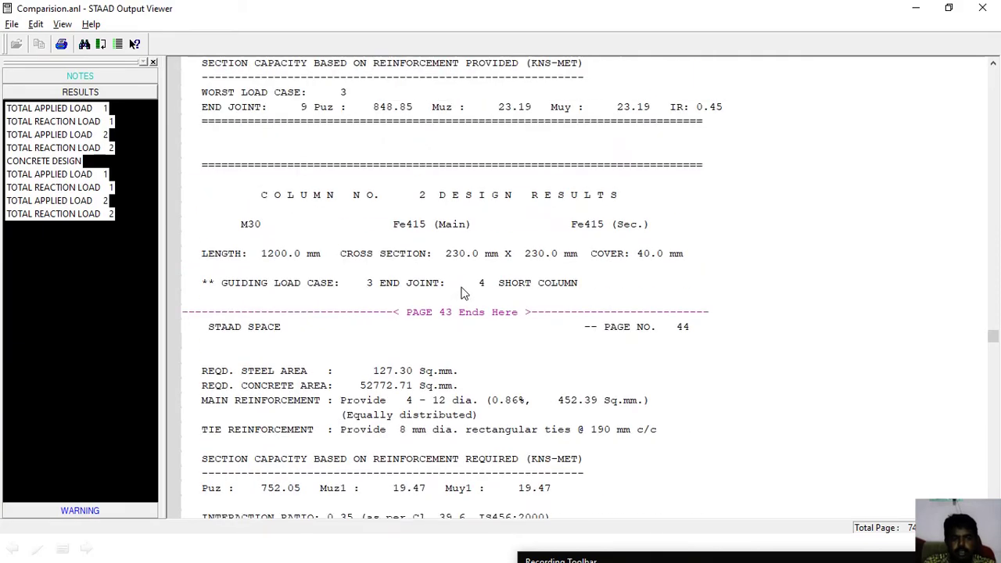
scroll(460, 293, down, 20)
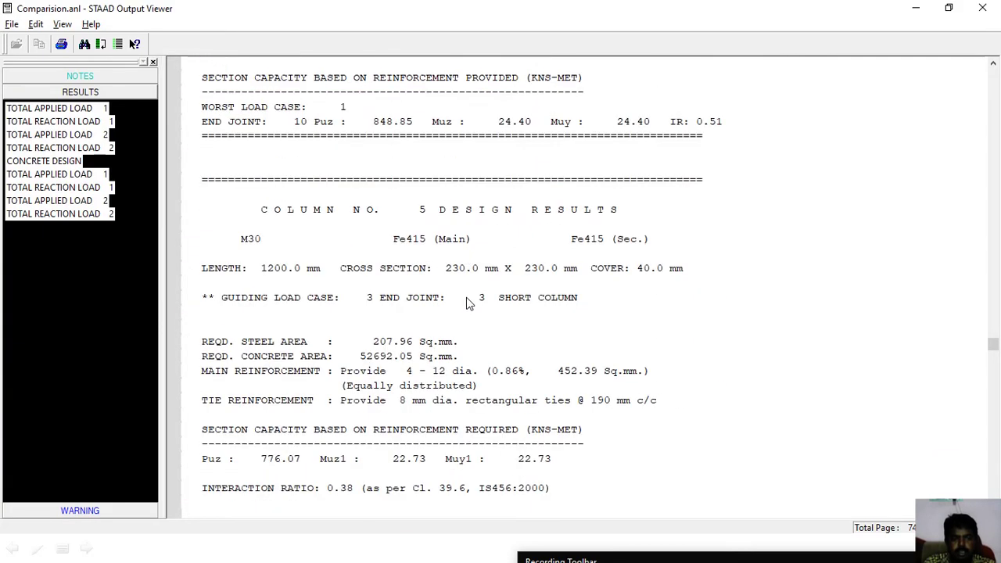
scroll(467, 301, down, 20)
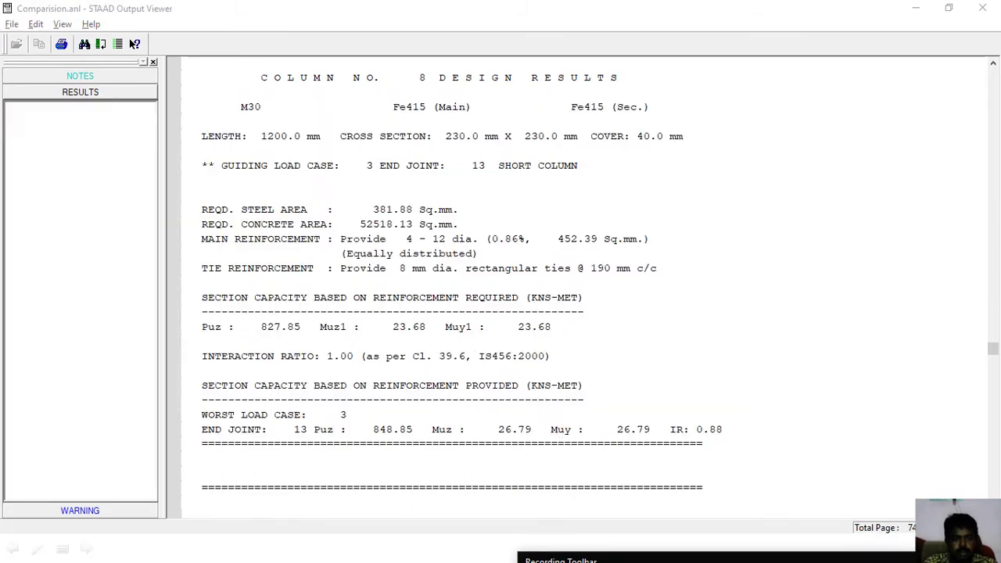
- Switch back to the PowerPoint slide show and return to the Column Design Result slide for column 3
key(alt+Tab)
key(alt+Tab)
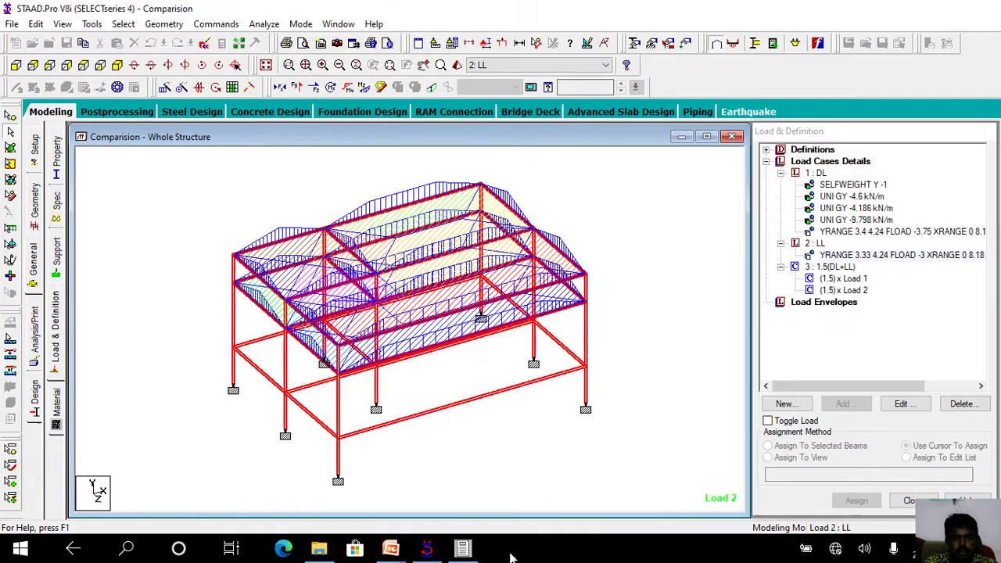
mouse_move(391, 549)
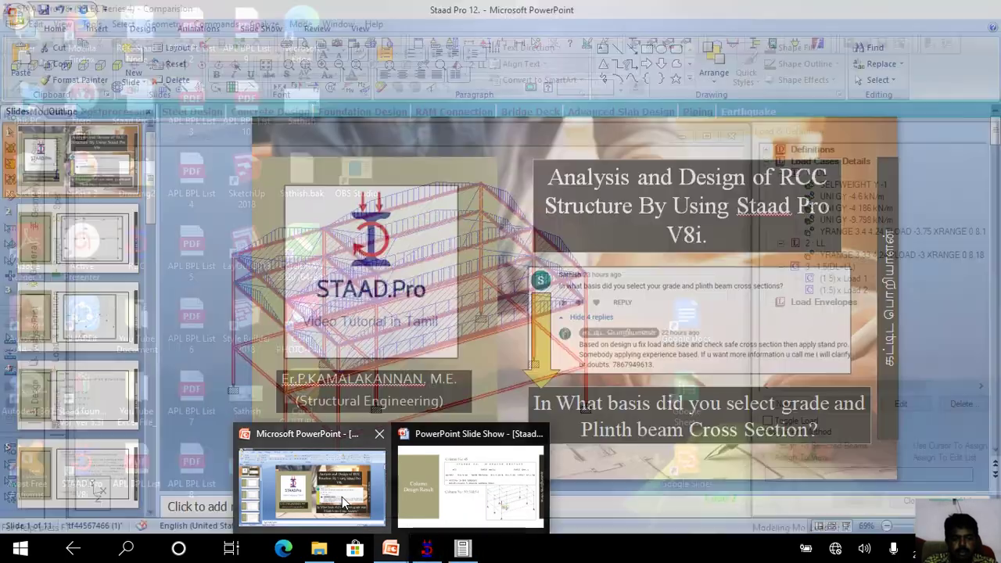
click(342, 501)
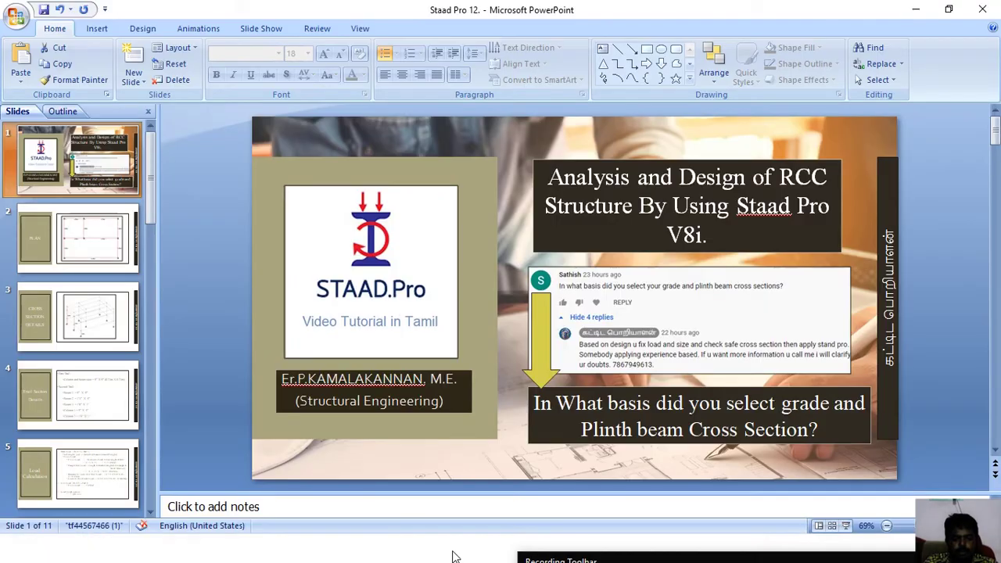
key(alt+Tab)
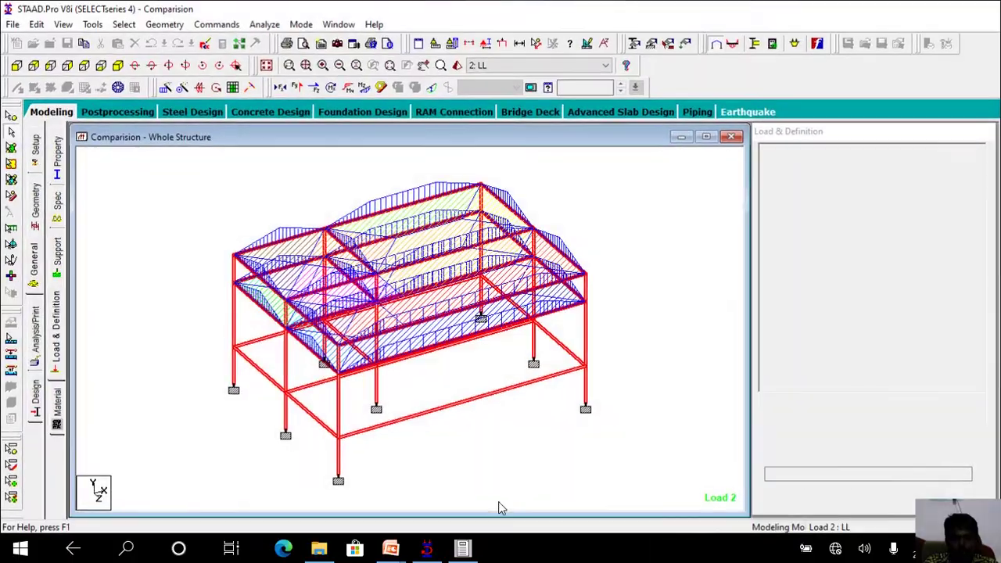
mouse_move(394, 552)
click(443, 465)
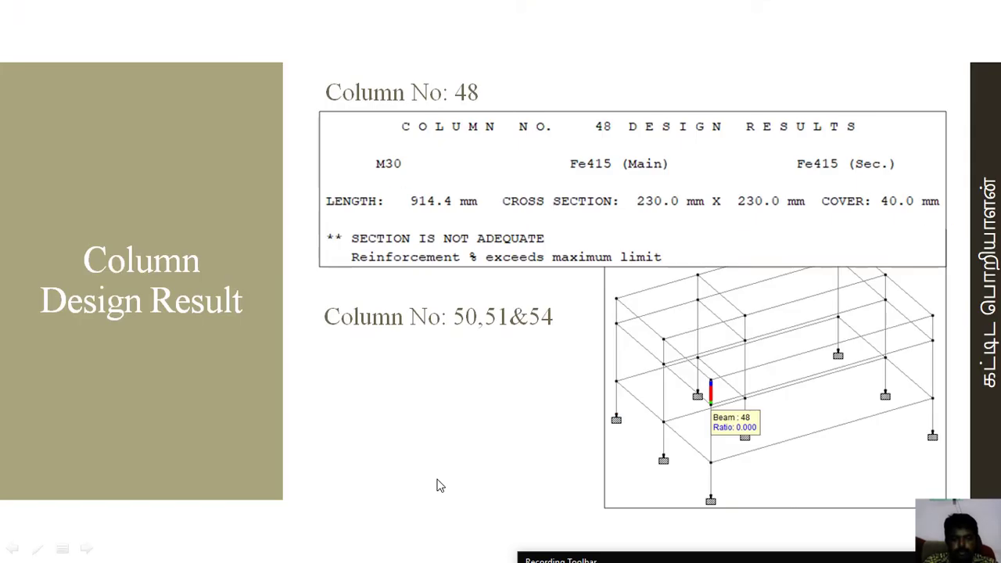
click(443, 447)
click(442, 447)
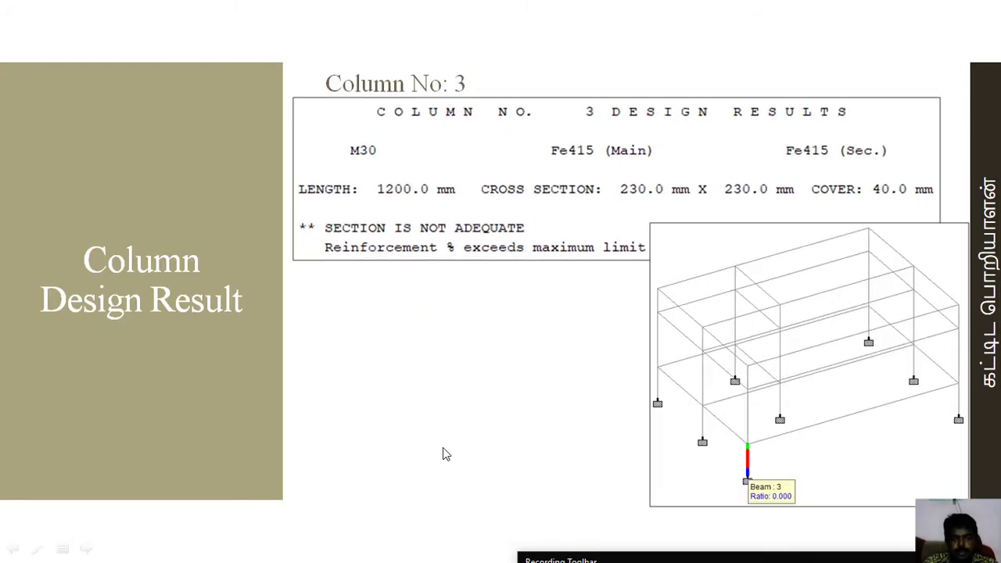
- Return to the STAAD Output Viewer and compare the design results of column 3 with those of column 4
key(alt+Tab)
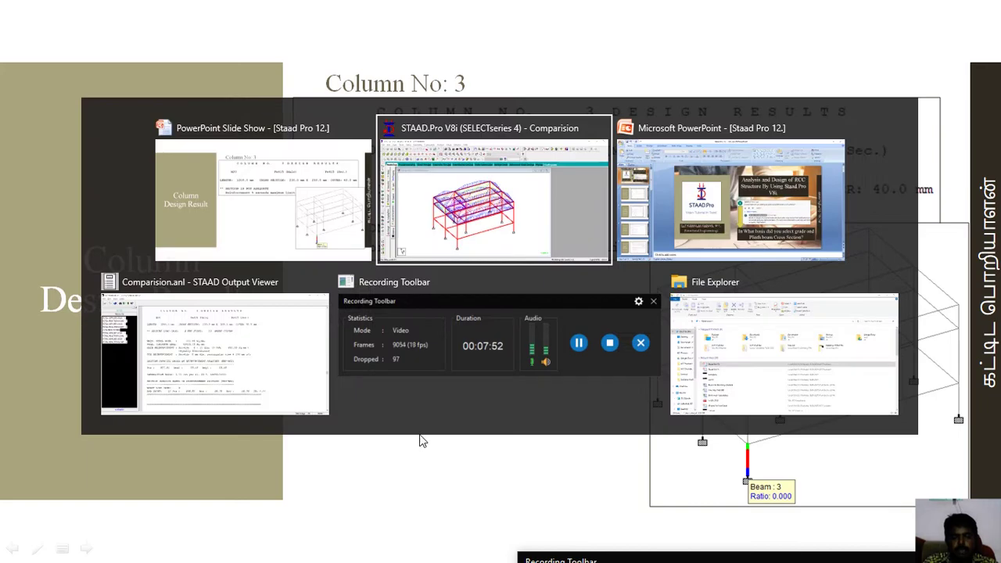
click(289, 369)
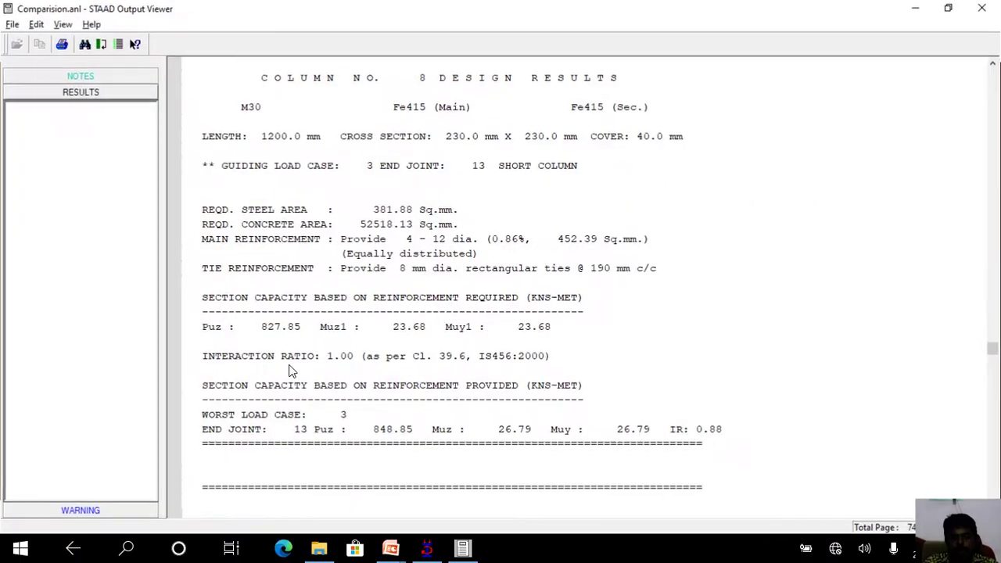
scroll(398, 358, up, 15)
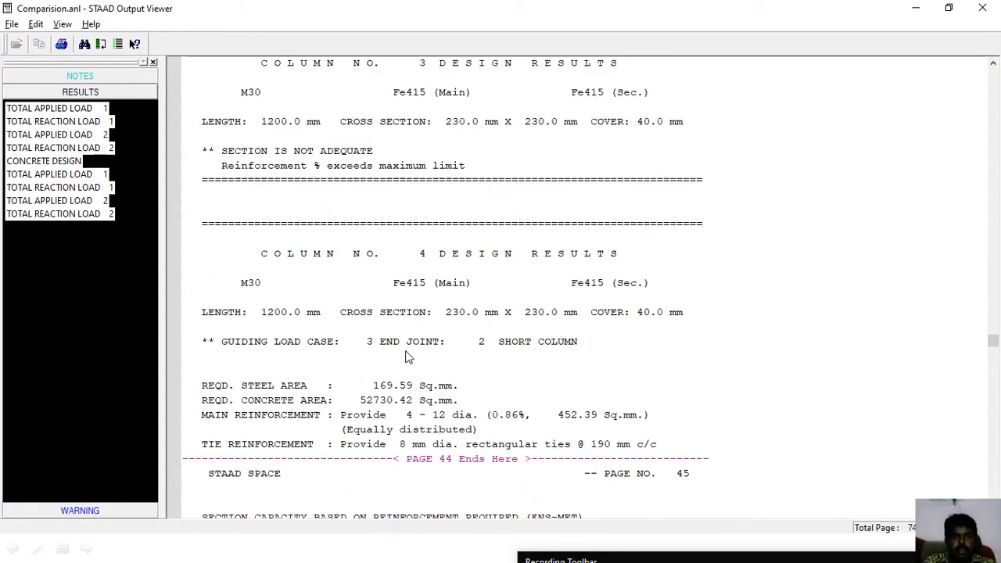
scroll(406, 358, down, 1)
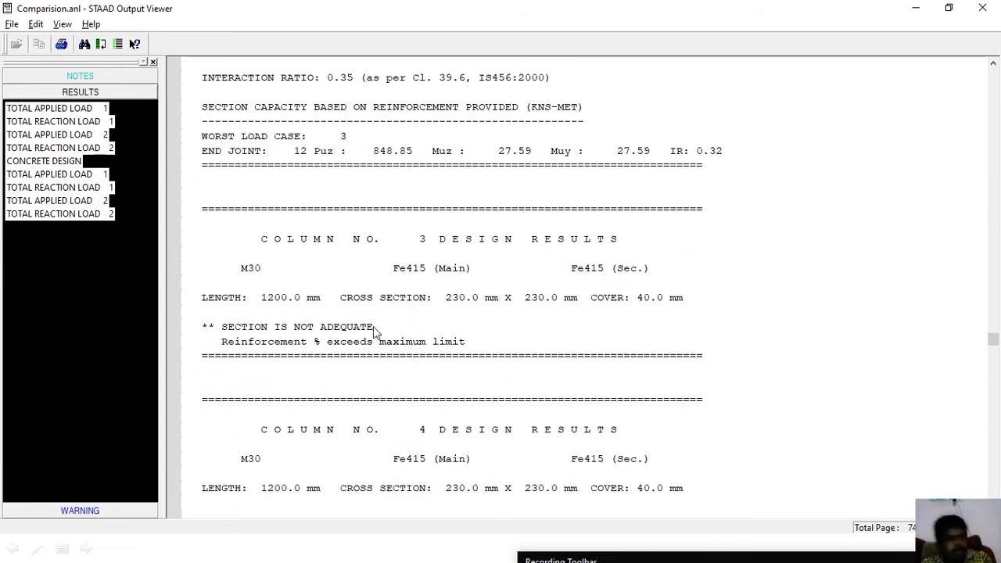
scroll(305, 327, down, 6)
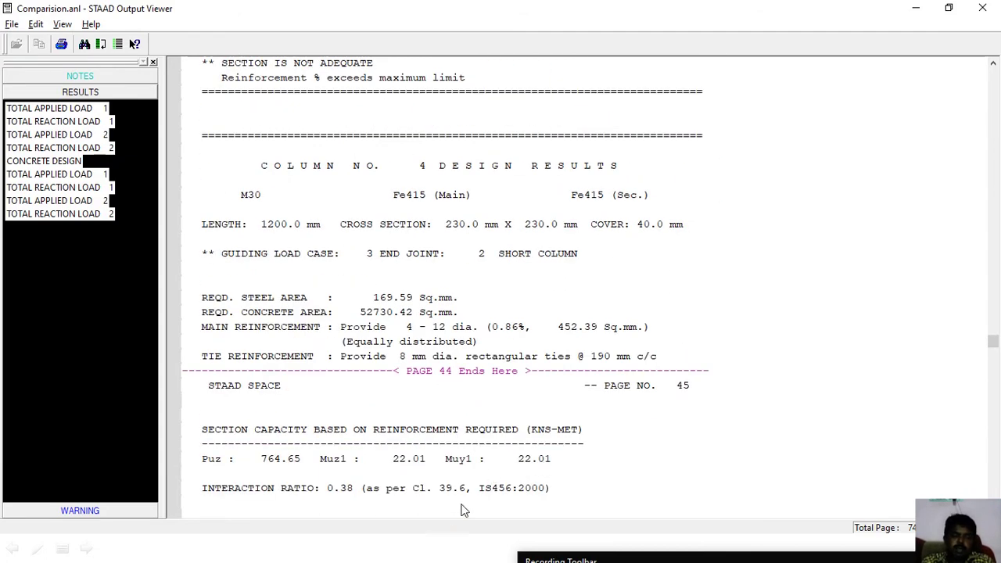
scroll(405, 347, down, 4)
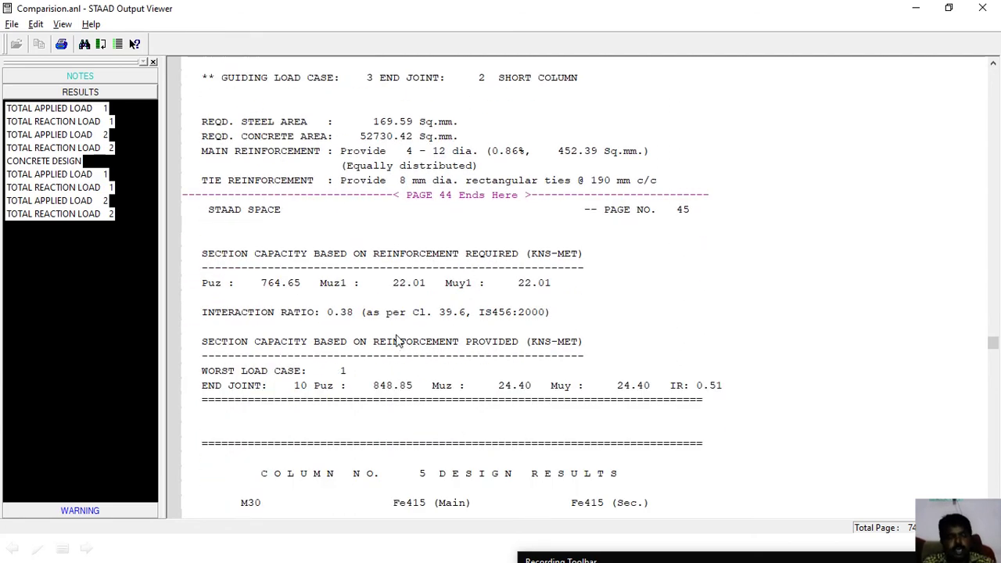
scroll(401, 337, down, 4)
- Leave the output viewer and bring up the PowerPoint slide show at the column 3 design result
key(alt+Tab)
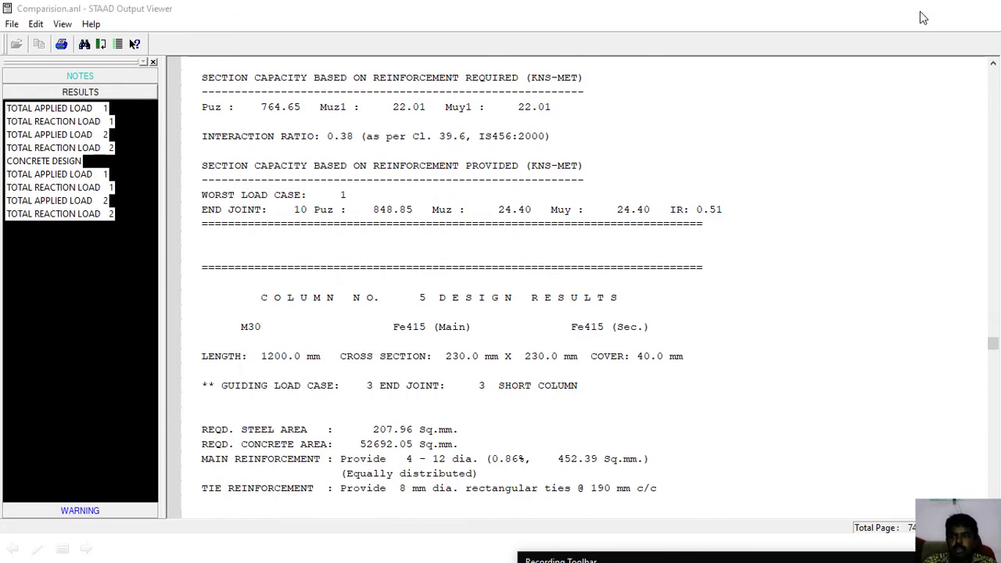
click(983, 11)
key(super)
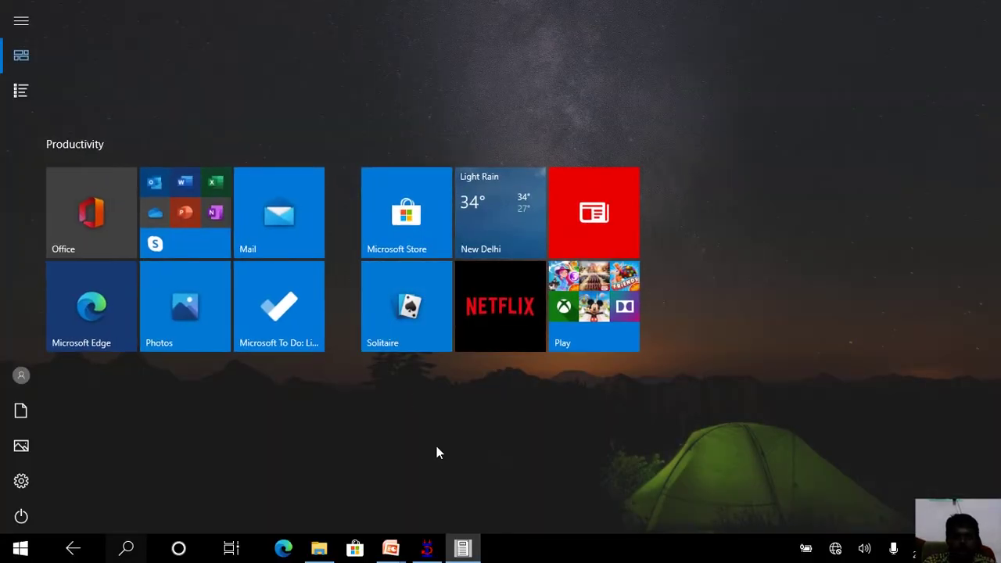
mouse_move(398, 556)
click(404, 482)
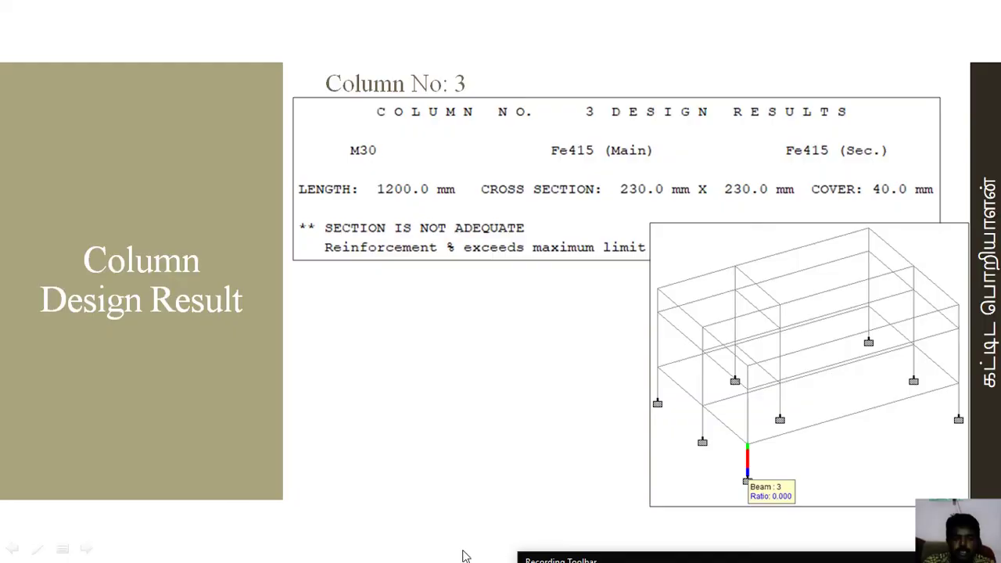
- Leave the slide show, minimize the STAAD Output Viewer and switch to the Comparision model in STAAD.Pro
key(alt+Tab)
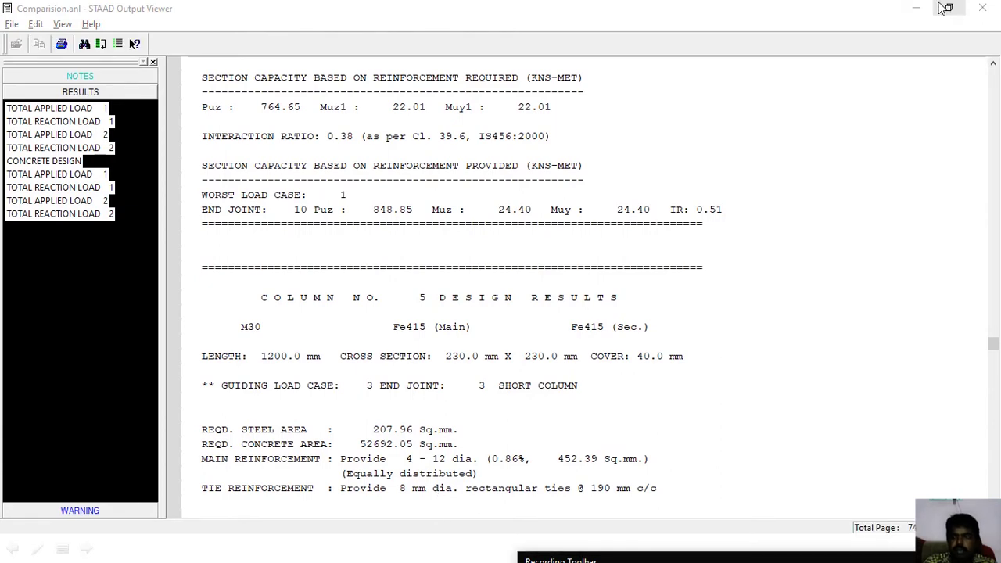
click(915, 8)
key(super)
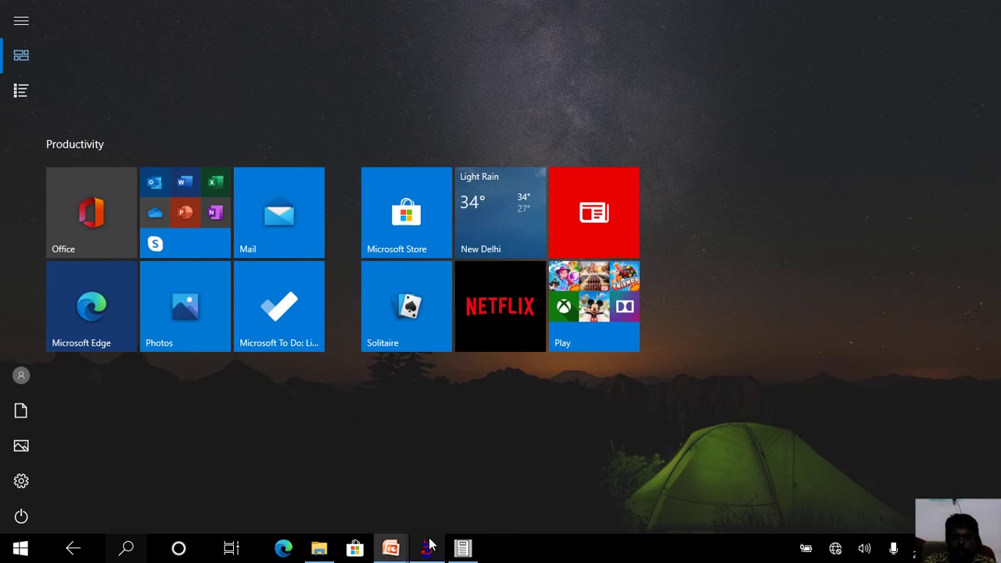
mouse_move(435, 549)
click(459, 501)
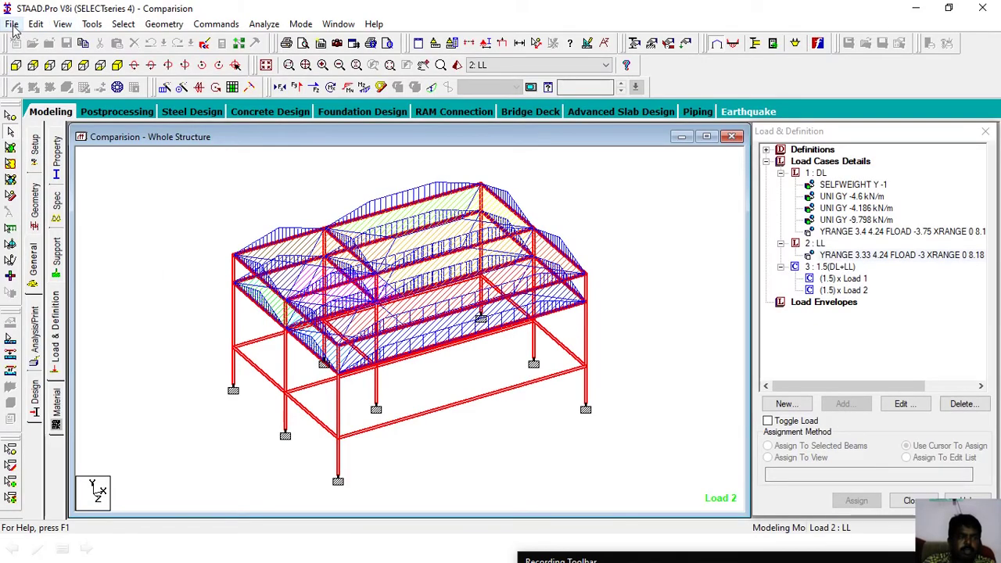
- Try to open the Safe Section model from the recent STAAD files while the output viewer is still running
click(12, 24)
mouse_move(126, 436)
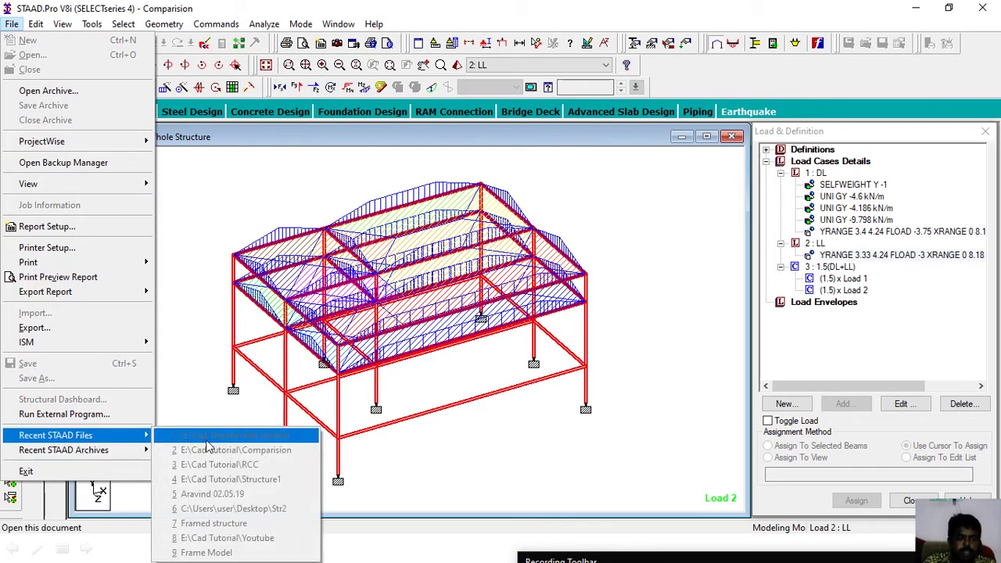
click(206, 368)
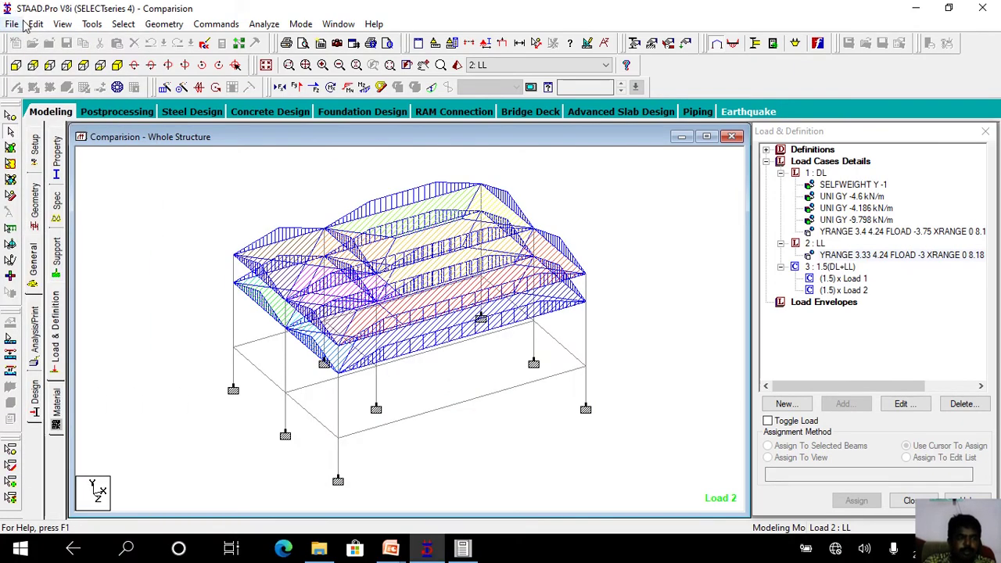
click(12, 24)
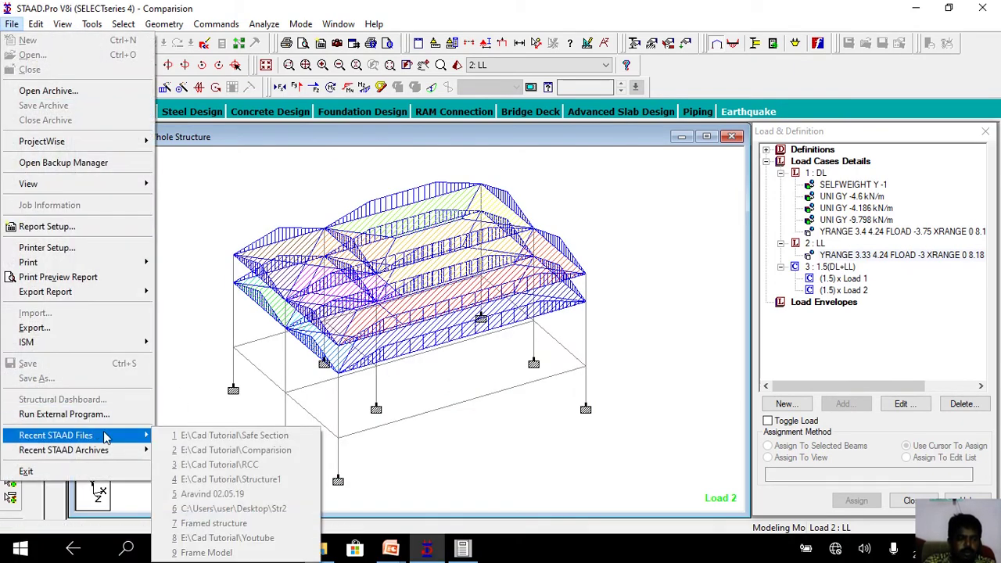
click(182, 336)
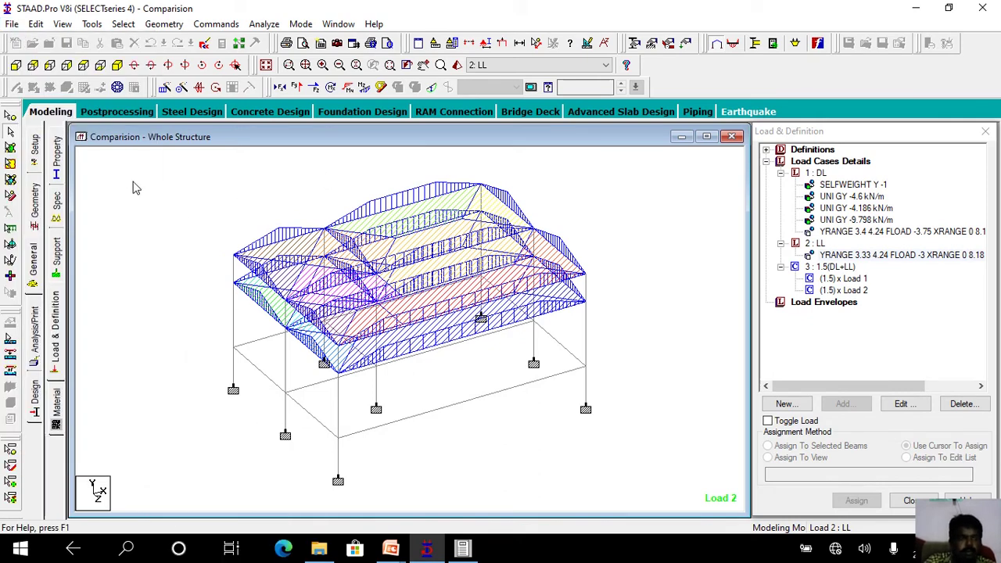
- Close the Comparision output viewer and open the recent STAAD file E:\Cad Tutorial\Safe Section
mouse_move(463, 548)
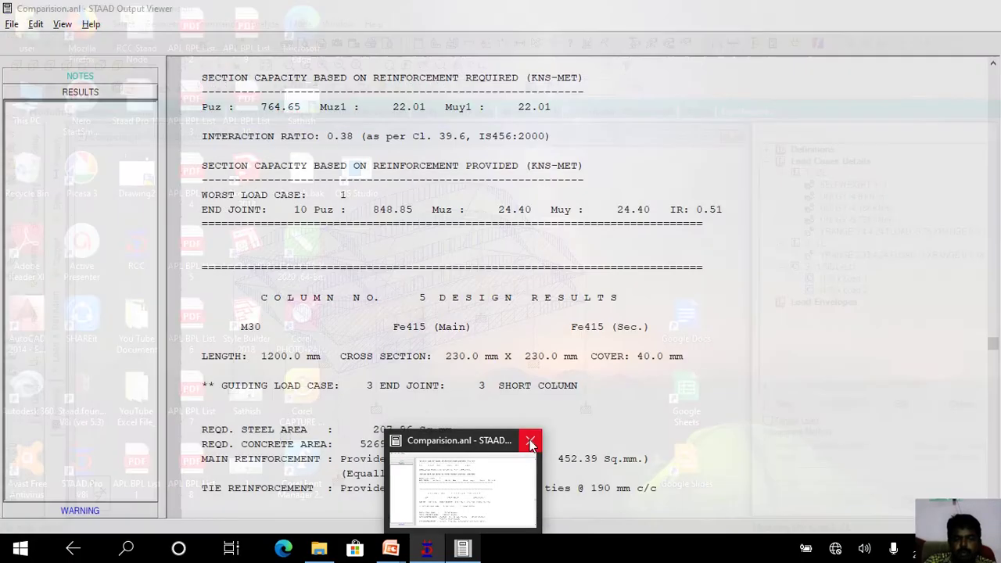
click(531, 444)
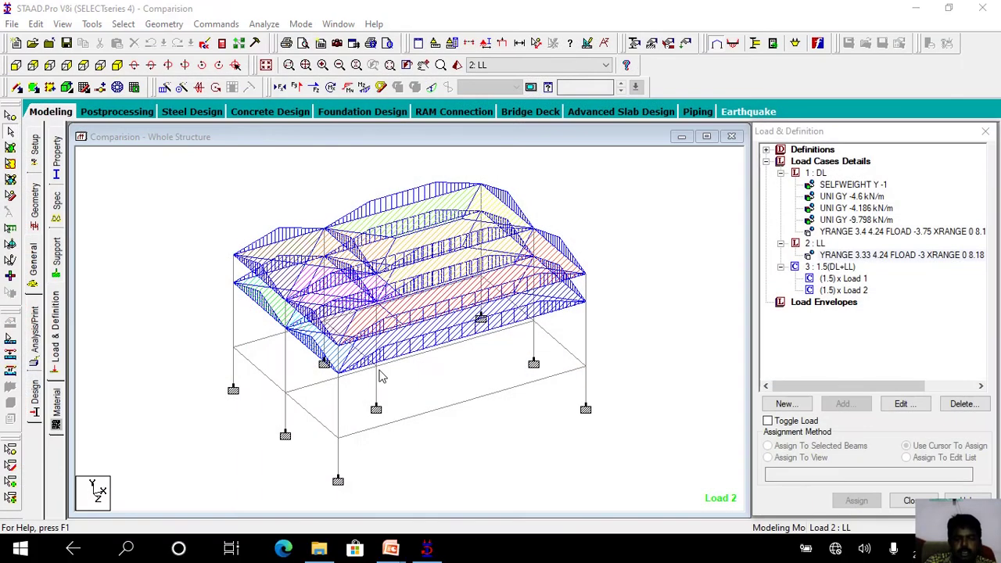
click(12, 23)
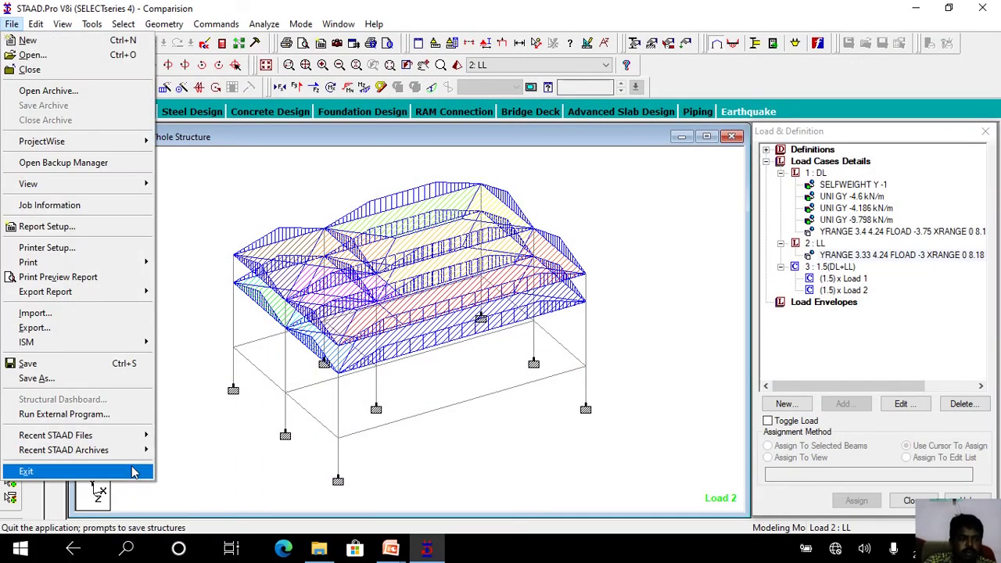
mouse_move(143, 436)
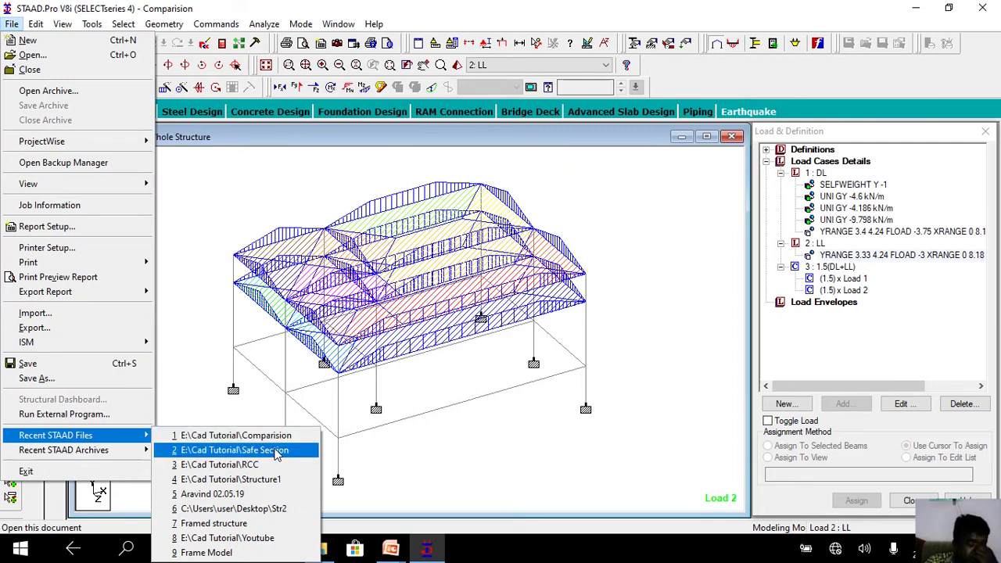
click(275, 451)
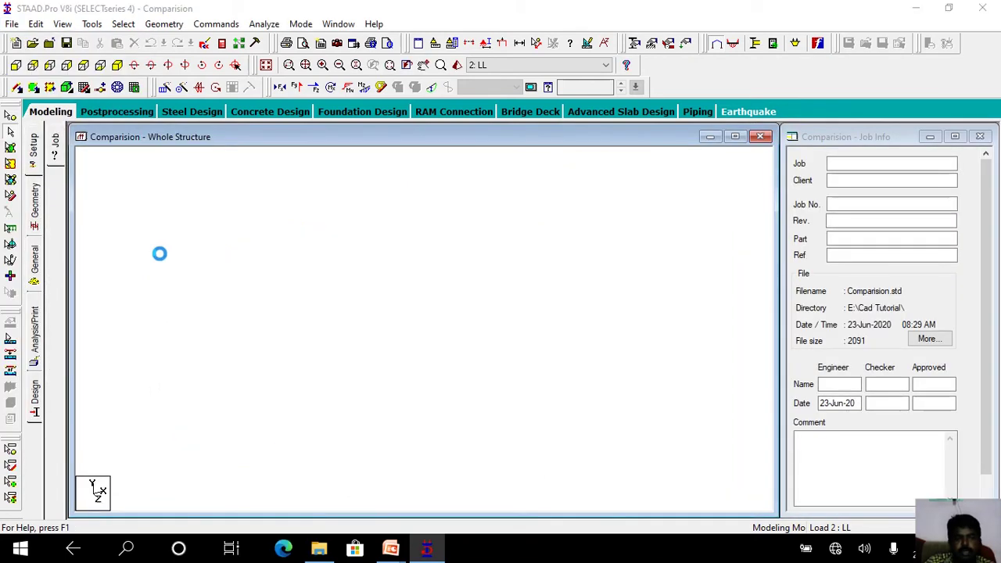
- Show the section properties and highlight in turn the members assigned Rect 0.23x0.23, Rect 0.38x0.23 and Rect 0.46x0.30
click(33, 204)
click(39, 258)
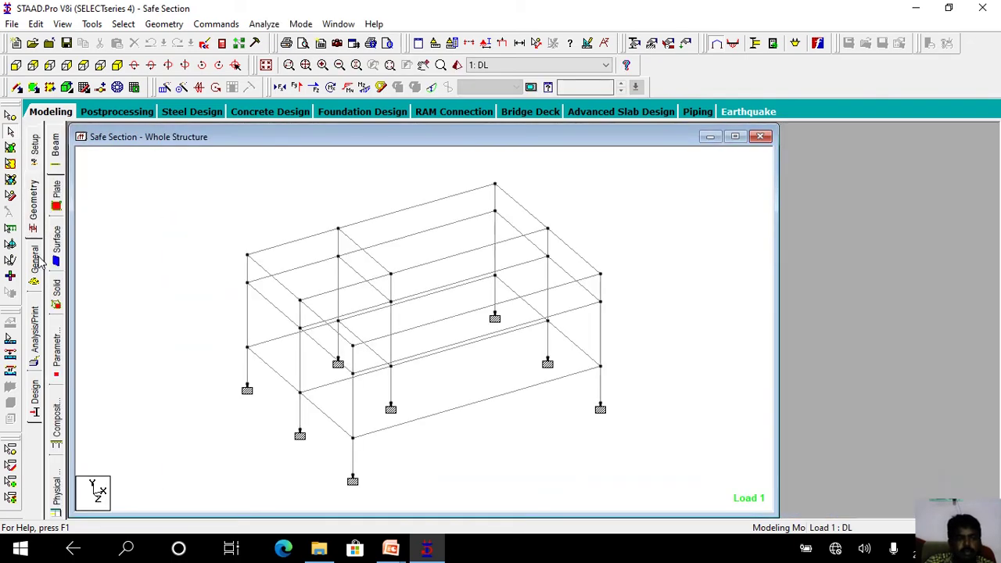
click(789, 262)
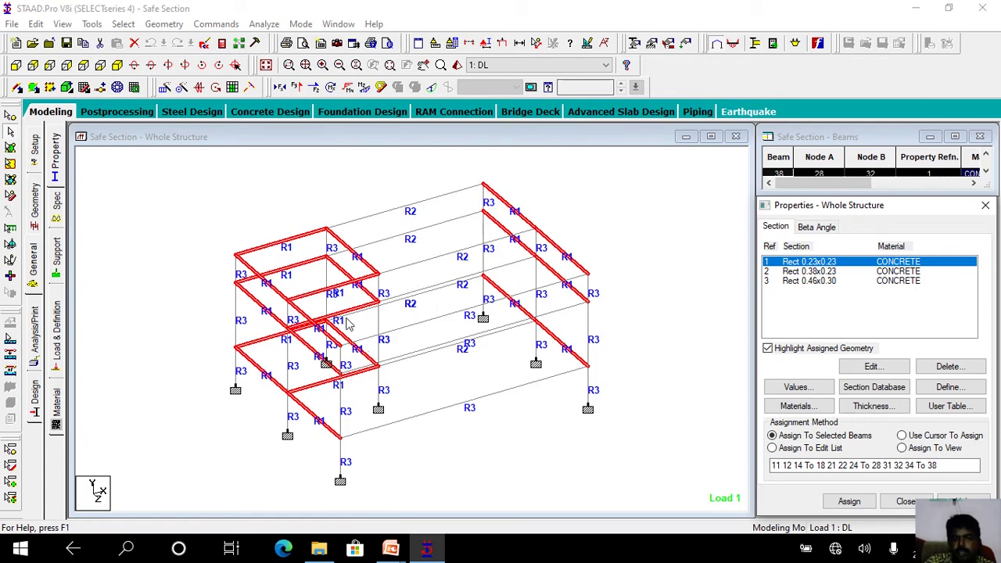
click(823, 272)
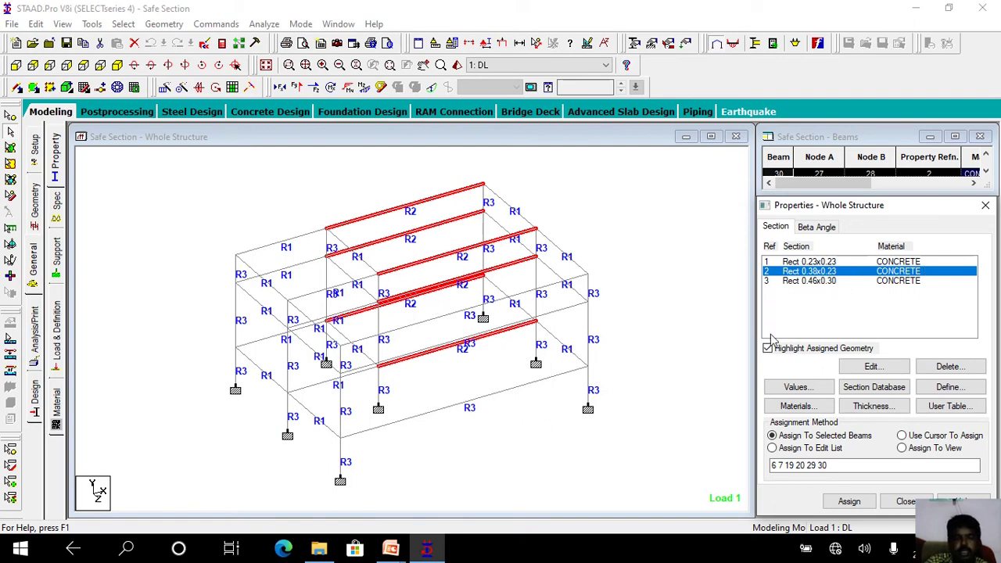
click(814, 281)
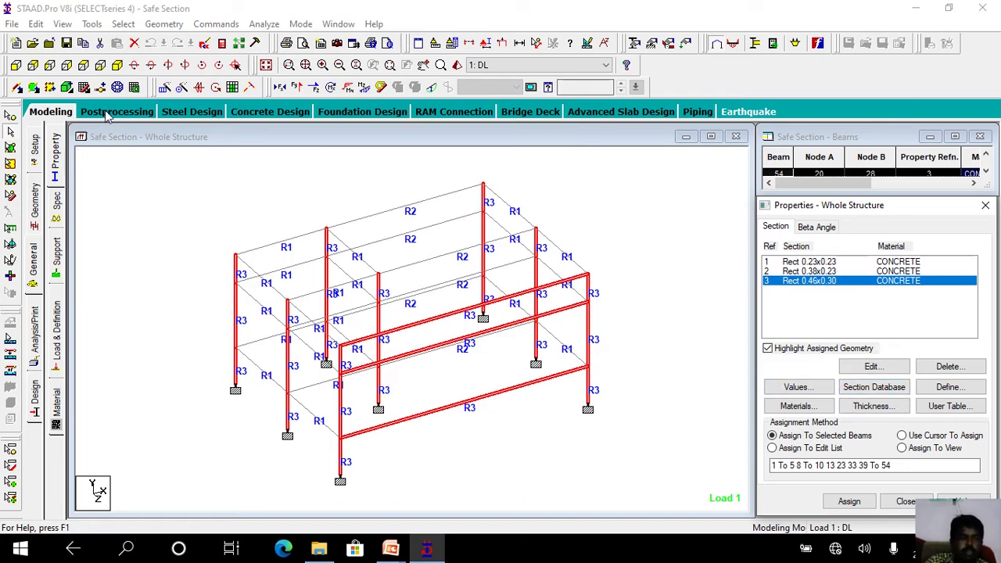
- Open the Safe Section analysis output in the STAAD Output Viewer and go to its concrete design results
click(231, 47)
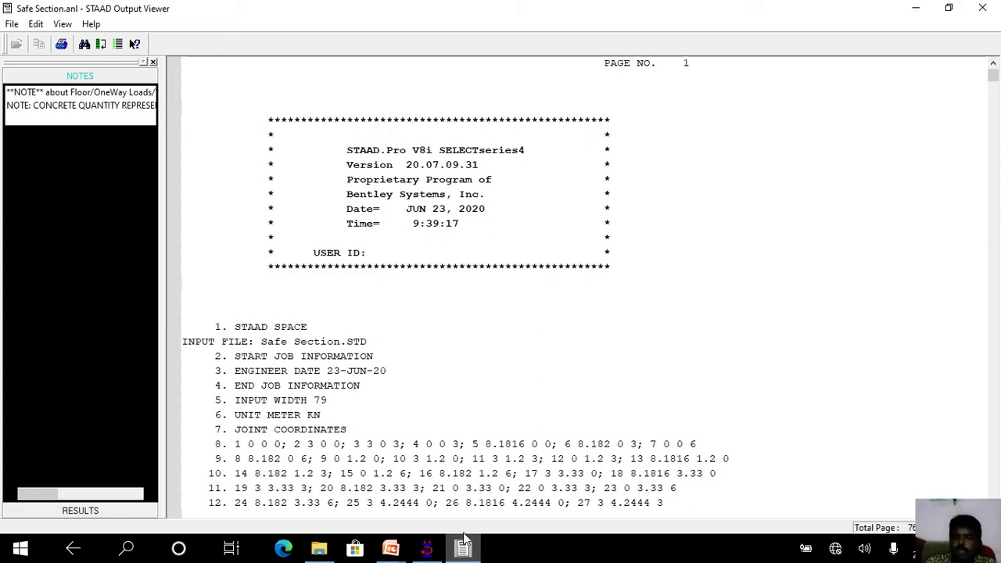
click(437, 493)
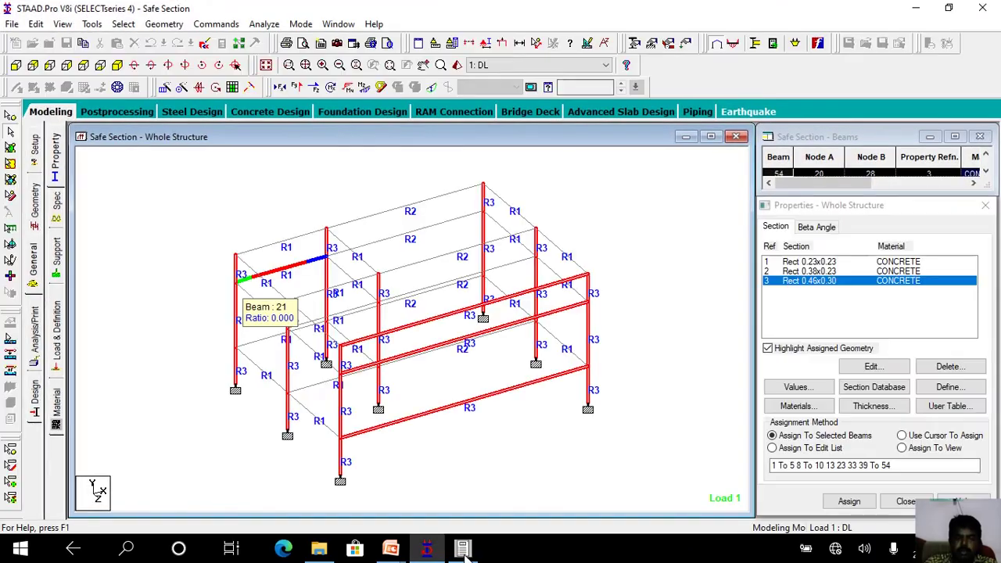
click(461, 550)
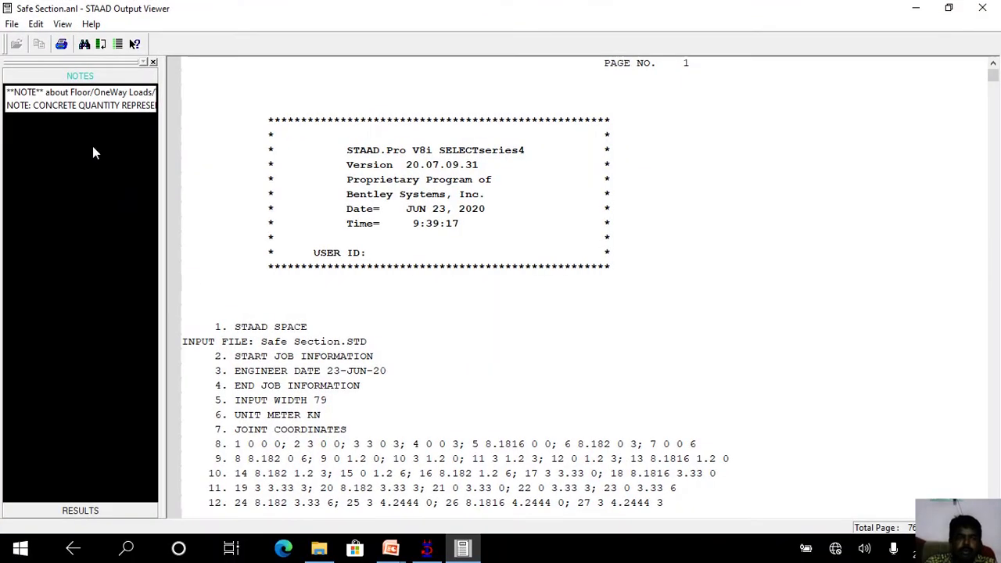
click(88, 512)
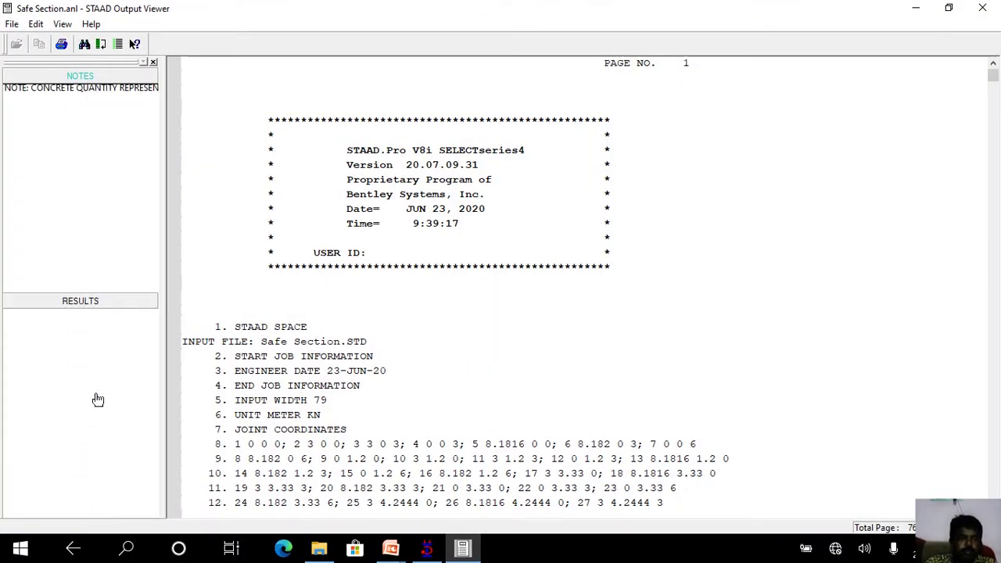
click(74, 161)
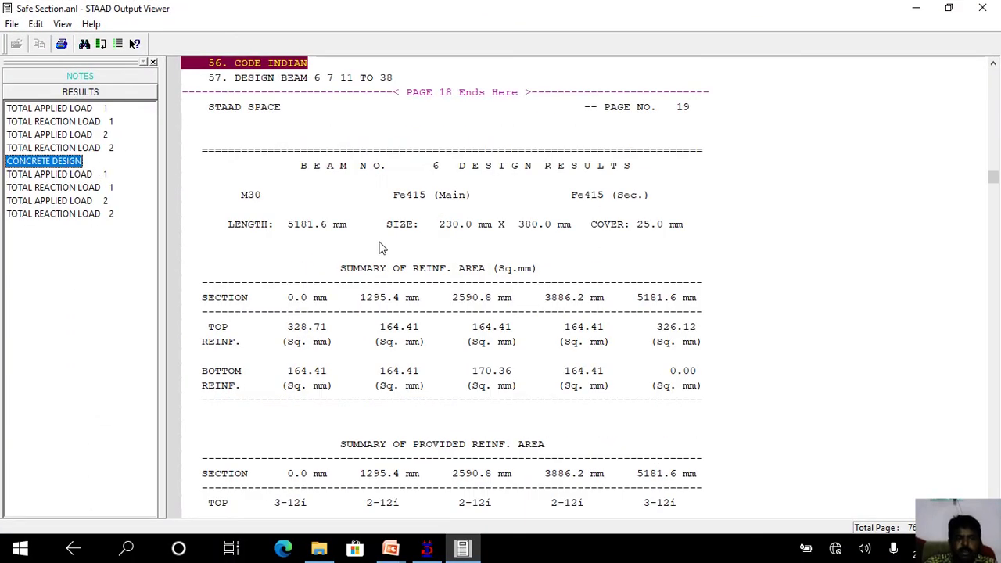
- Examine the design results of beams 6 to 32 in the Safe Section concrete design output
scroll(474, 257, down, 20)
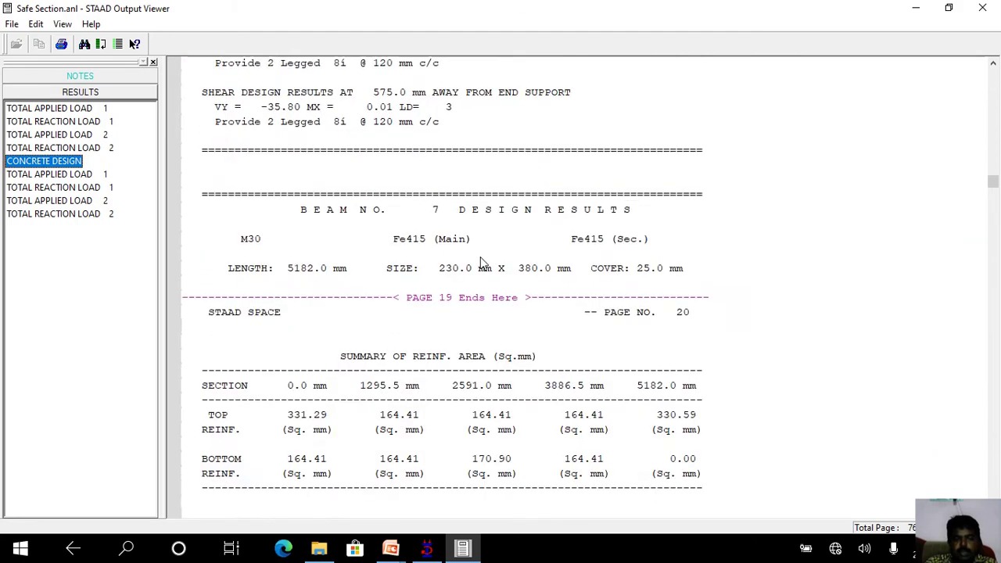
scroll(482, 273, down, 20)
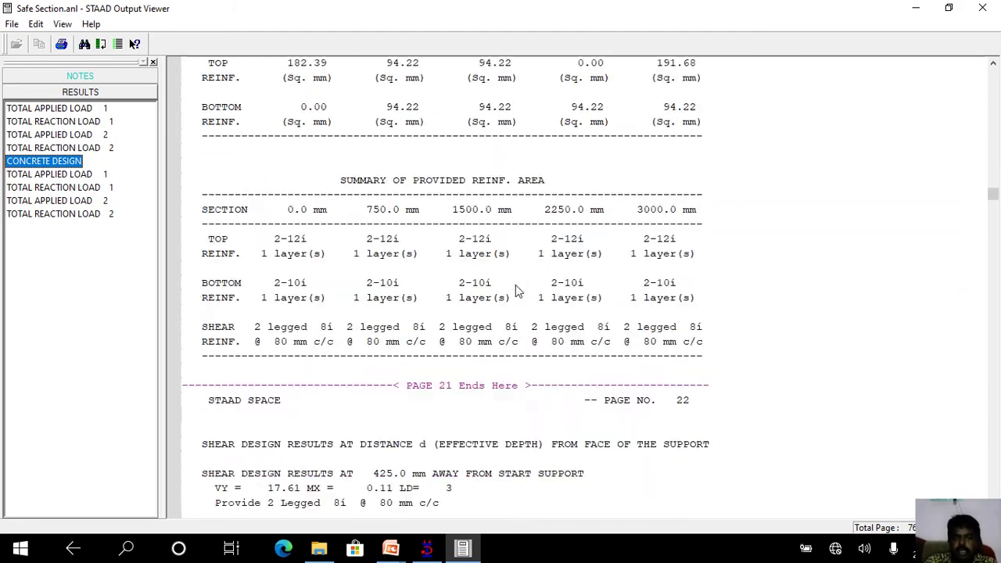
scroll(592, 289, down, 15)
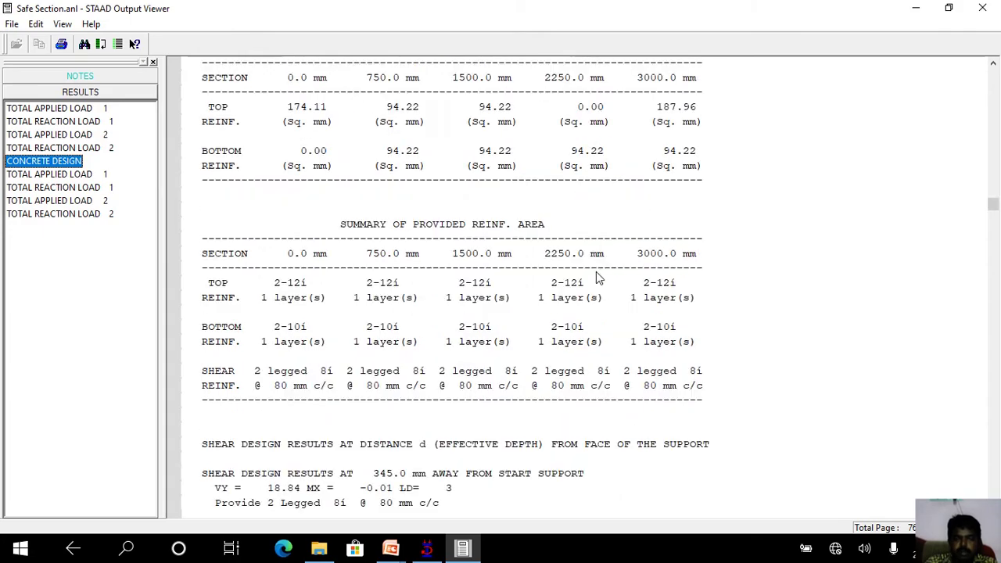
click(995, 207)
drag(995, 207, 995, 245)
scroll(579, 249, down, 20)
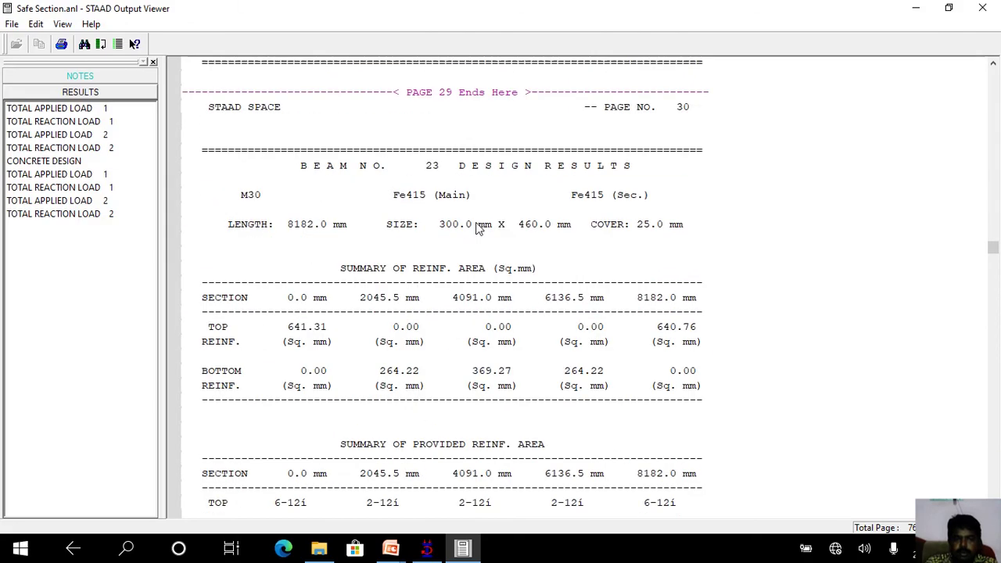
scroll(516, 228, down, 12)
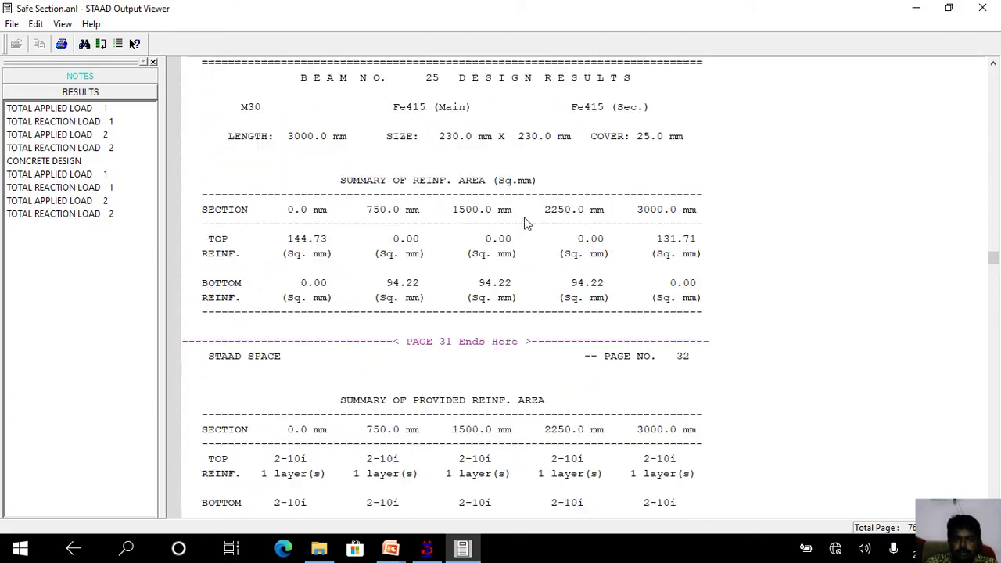
scroll(524, 215, down, 20)
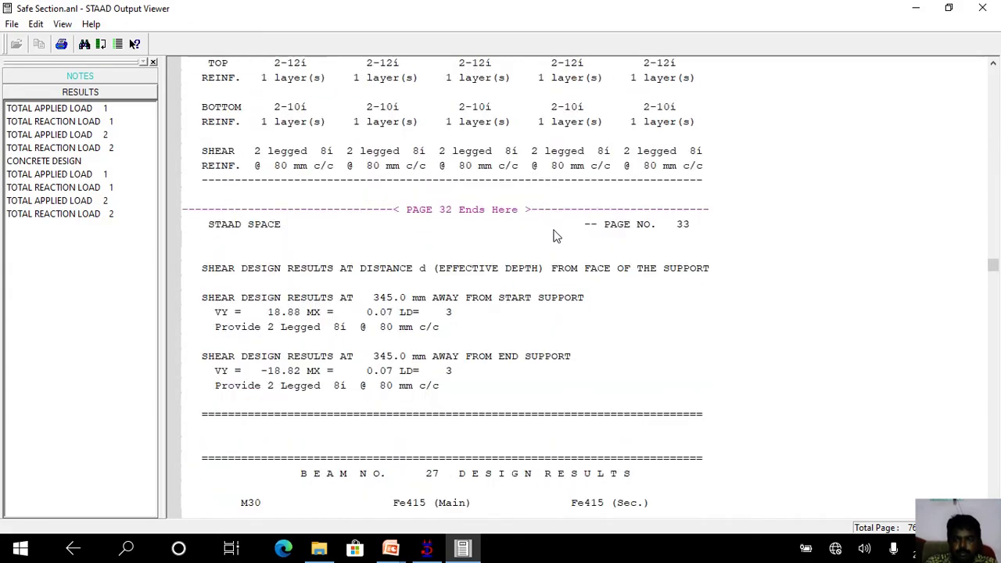
scroll(579, 232, down, 6)
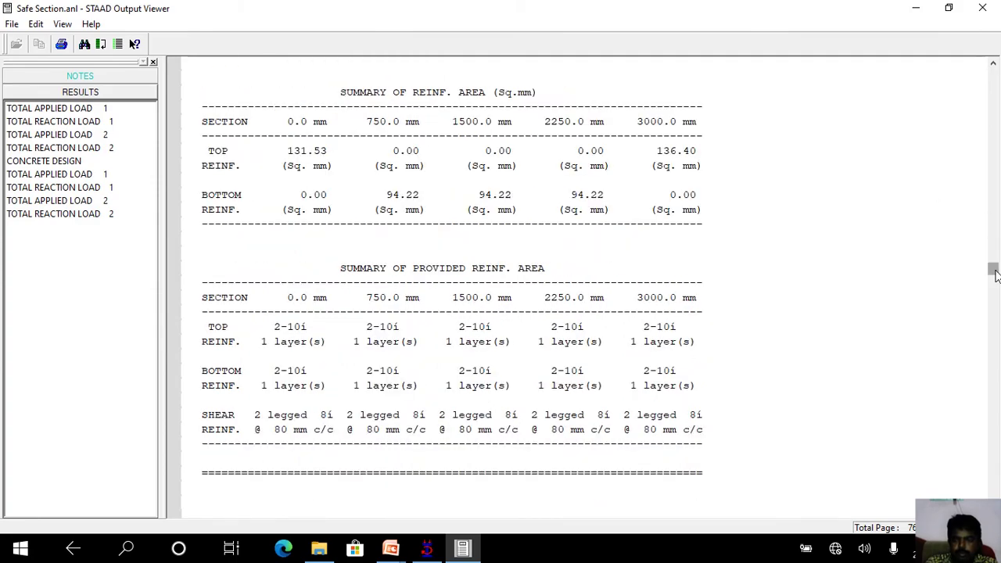
scroll(996, 274, down, 18)
scroll(646, 331, down, 6)
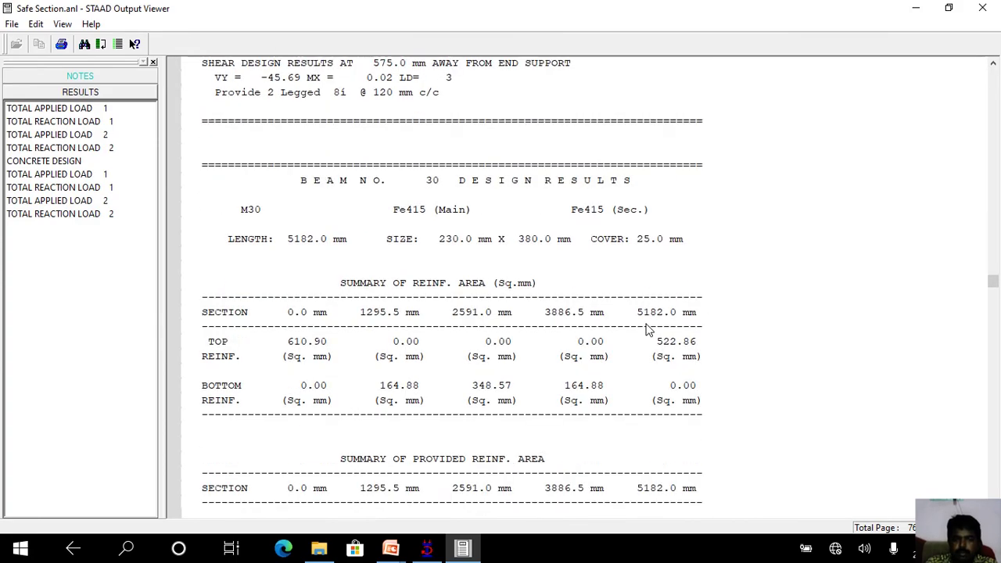
scroll(646, 330, down, 7)
scroll(603, 290, down, 20)
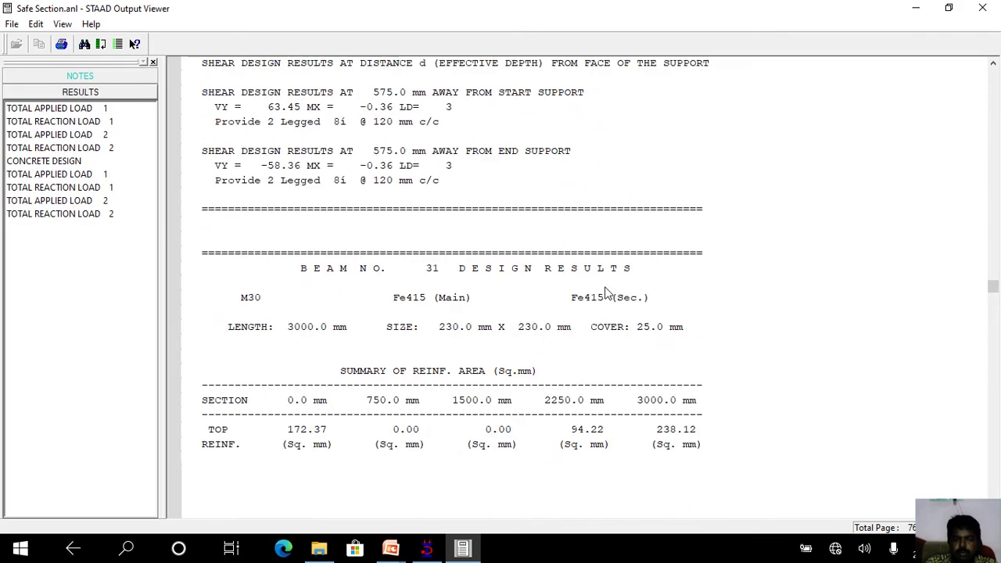
scroll(617, 291, down, 9)
scroll(618, 289, up, 4)
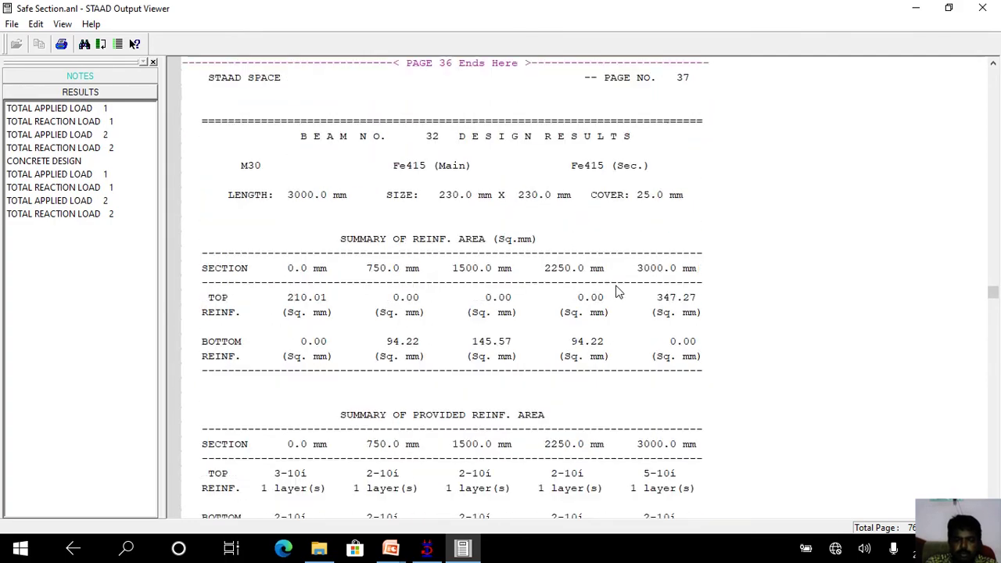
- Examine the reinforcement summary of beam 33, and switch back to the Safe Section model in STAAD.Pro
scroll(617, 292, down, 15)
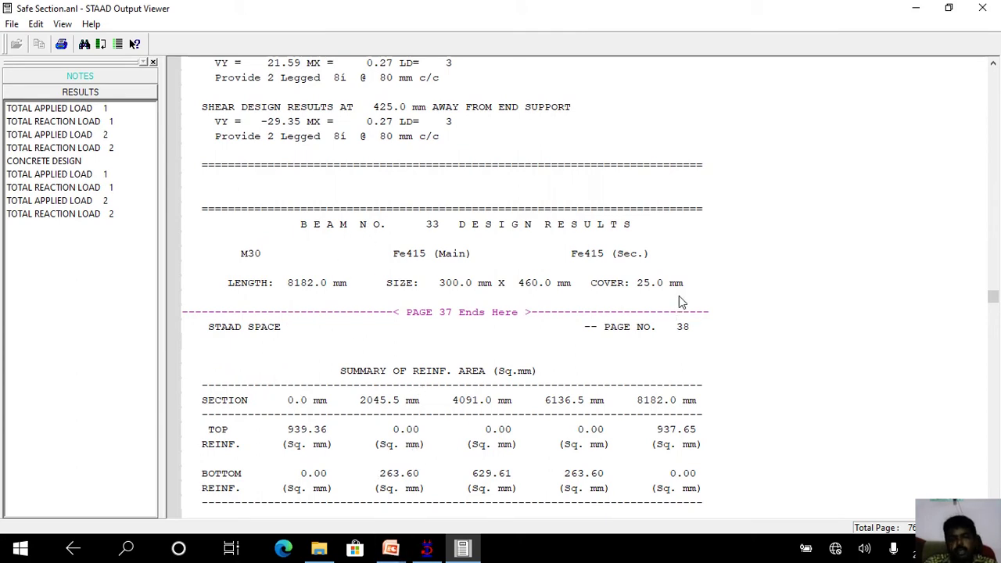
scroll(404, 323, down, 3)
scroll(242, 362, down, 3)
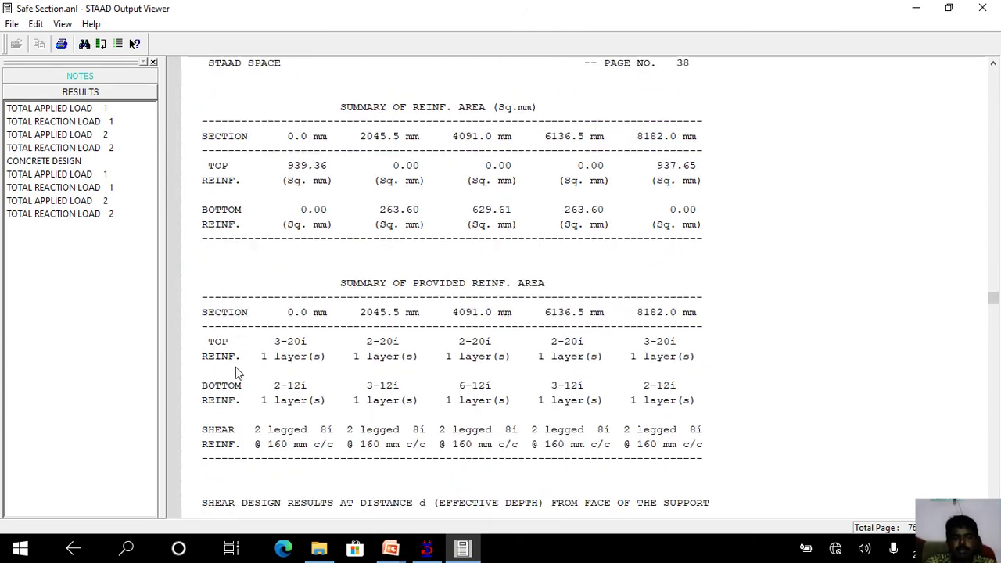
mouse_move(439, 555)
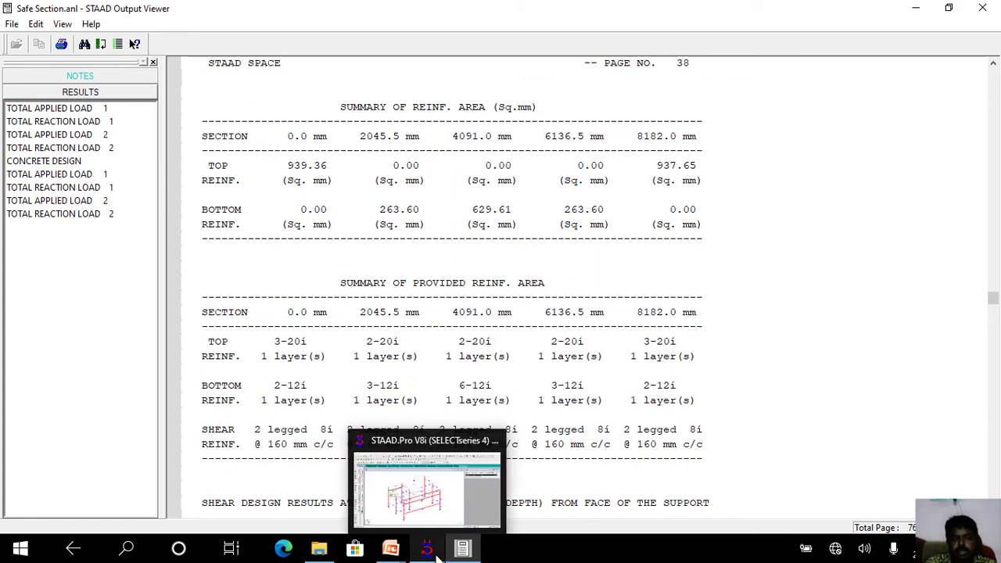
click(481, 435)
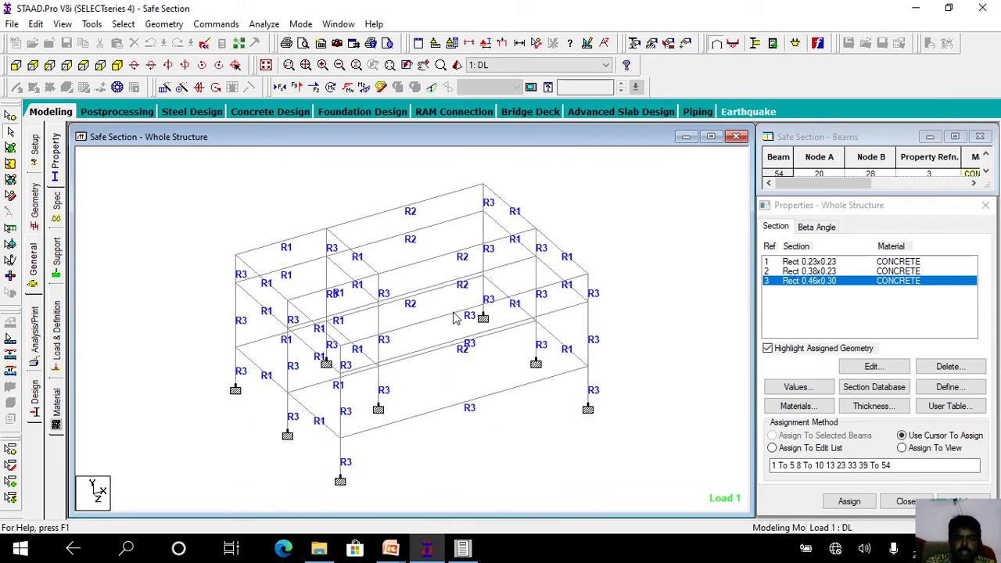
- Open the beam details of member 33 in the Safe Section model, check its concrete design, and close them
click(461, 346)
double_click(461, 346)
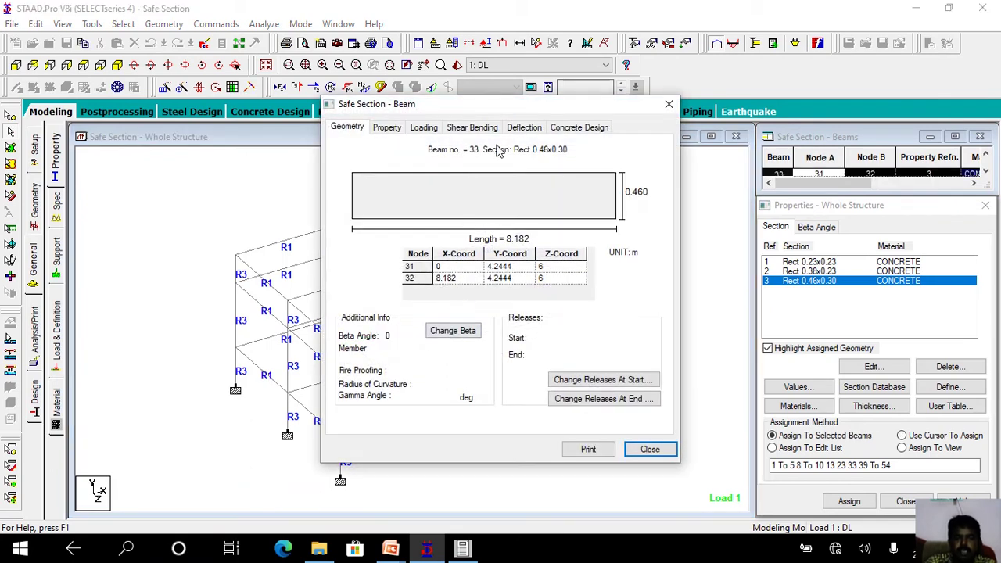
click(576, 128)
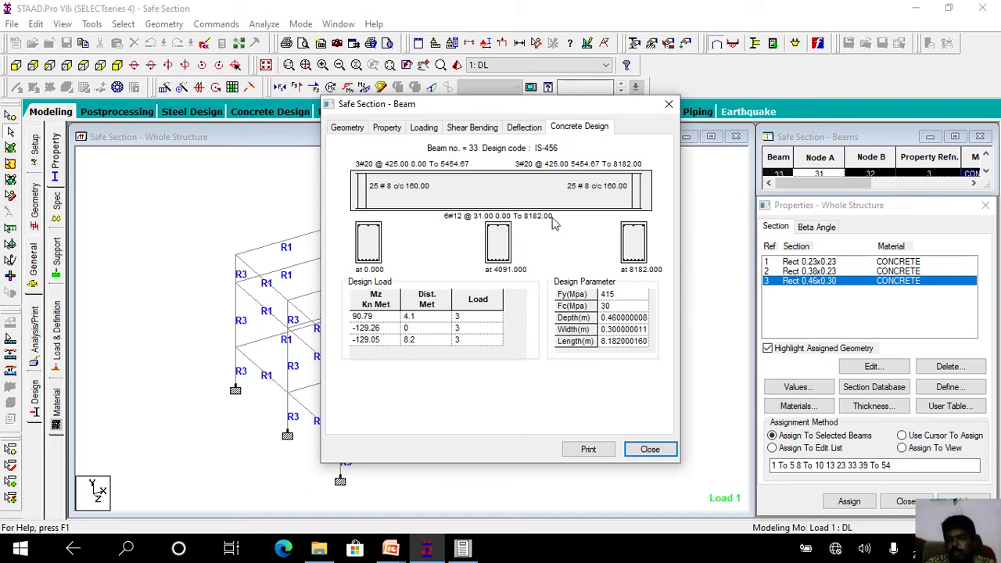
click(669, 103)
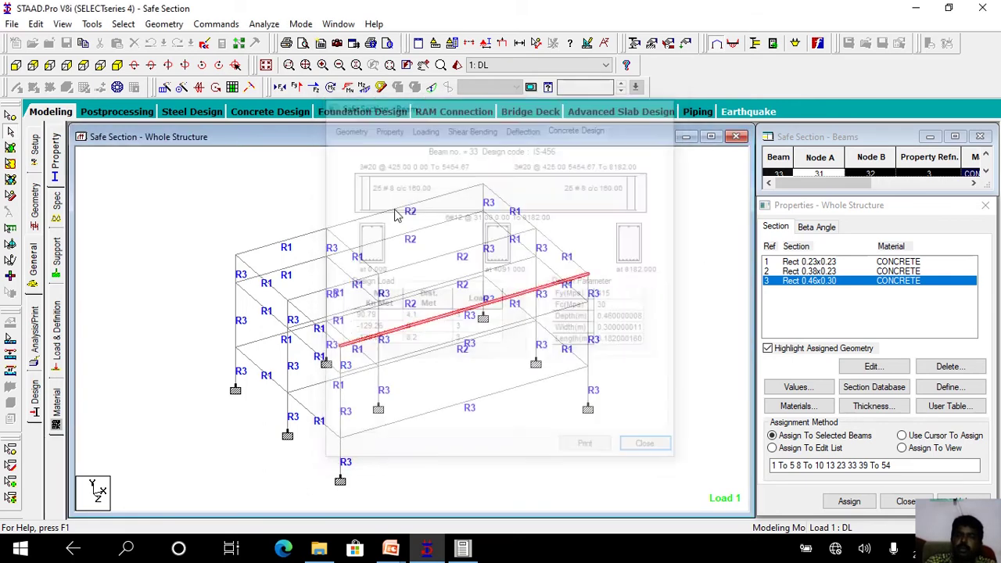
- Check the concrete design of beam 29, a Rect 0.38x0.23 member, and clear the beam selection
double_click(374, 219)
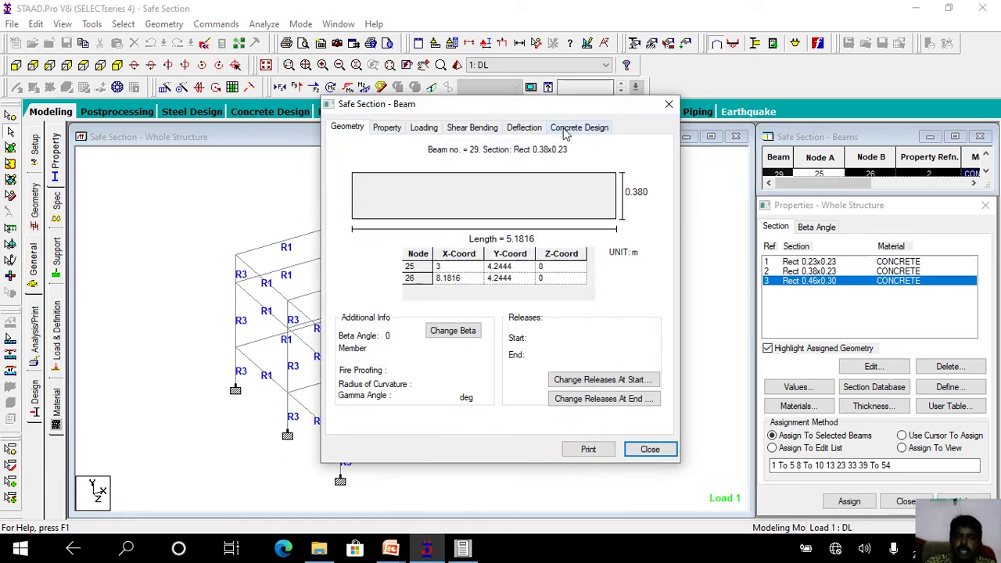
click(571, 128)
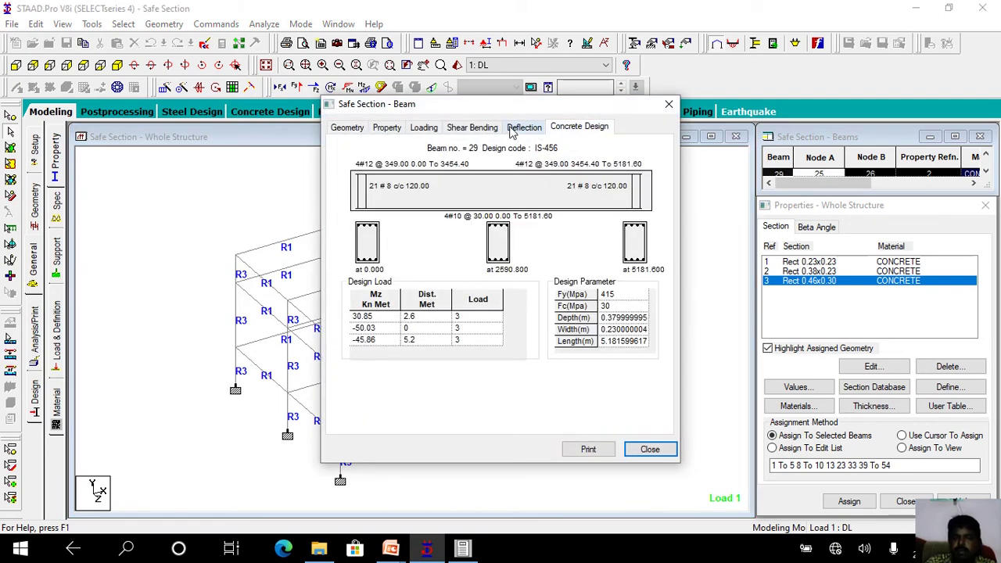
click(669, 103)
click(569, 179)
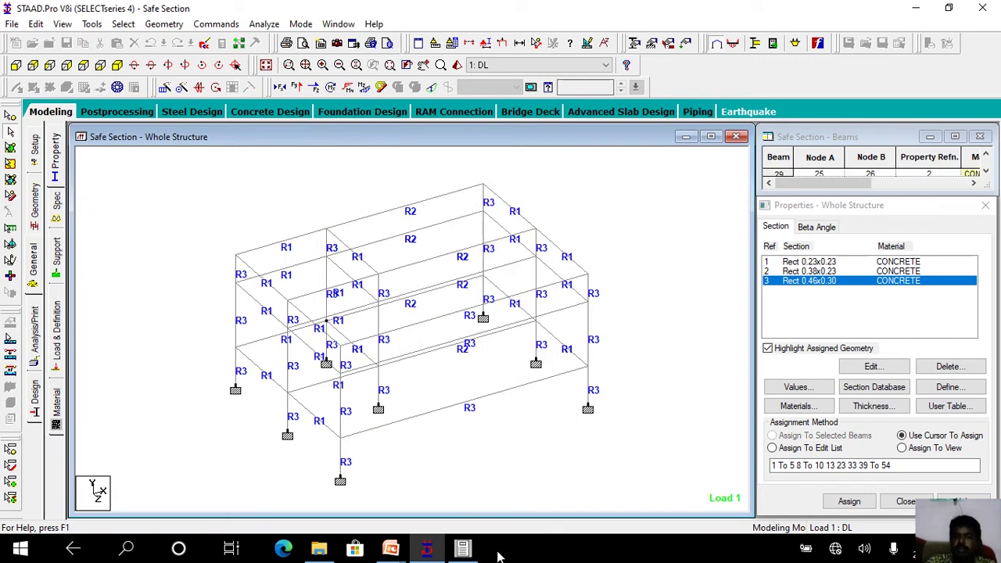
- Check the concrete design of column 3 at the front corner support, and close its details
click(342, 459)
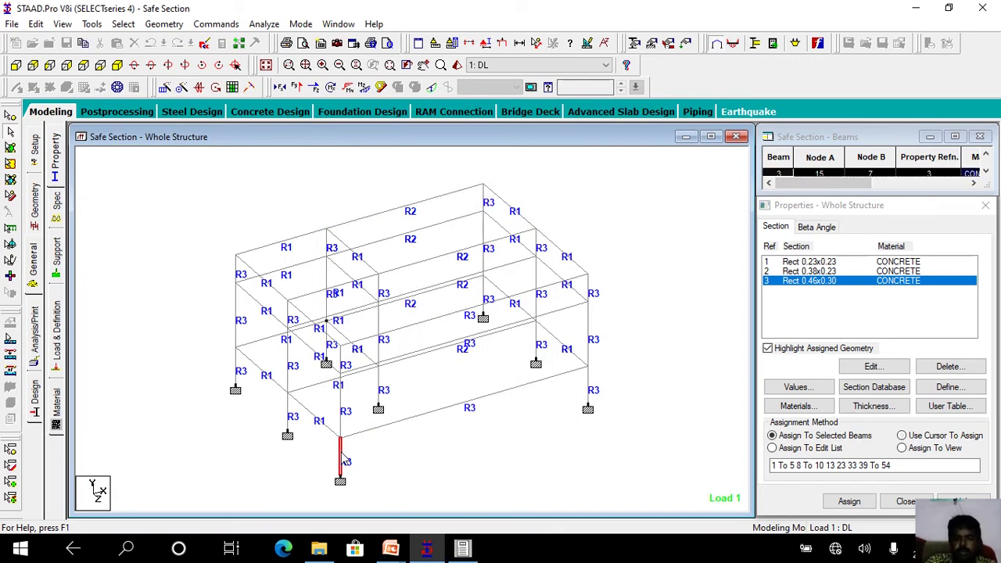
double_click(342, 460)
click(579, 126)
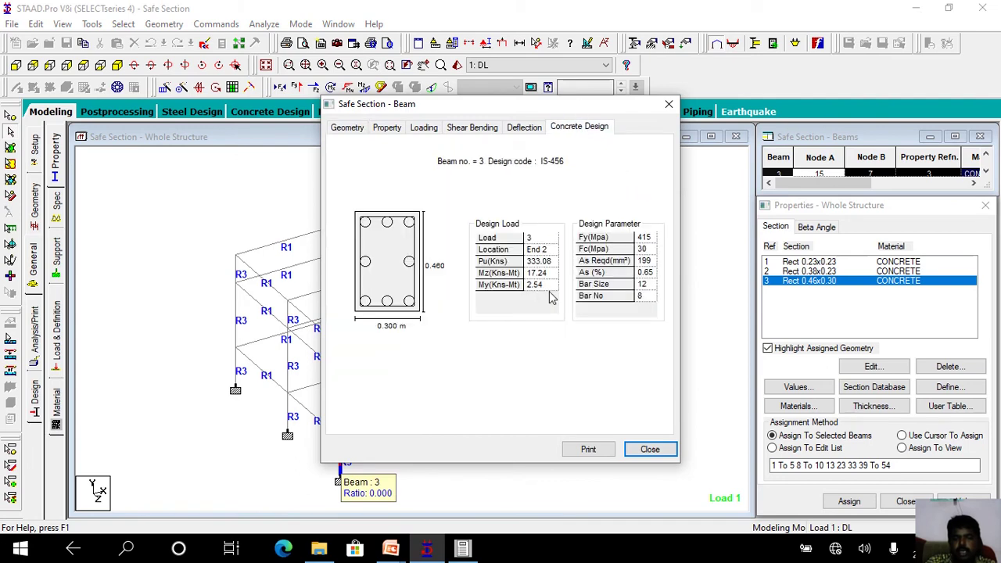
click(669, 104)
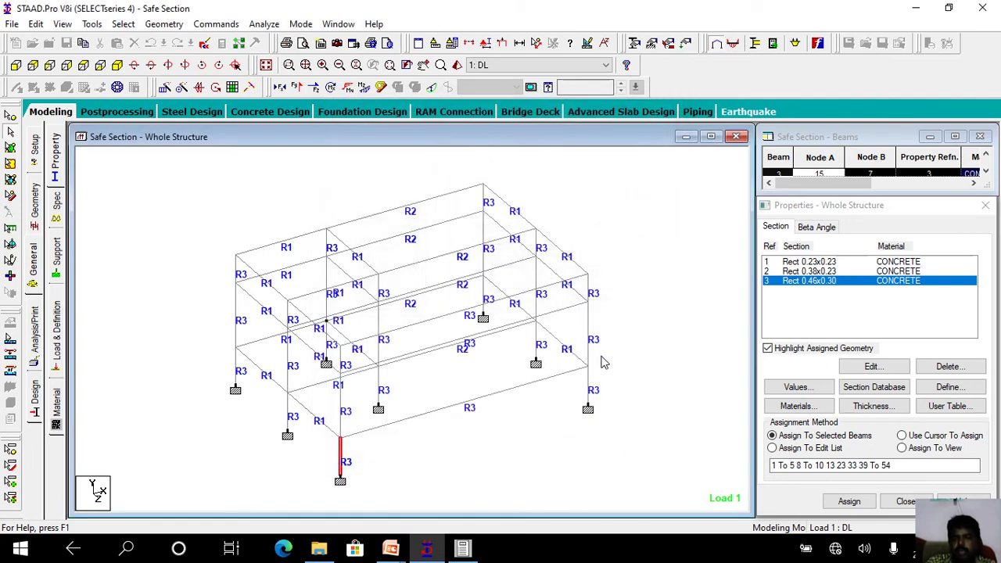
- Check the concrete design of support columns 10 and 1 in turn, and clear the selection
double_click(588, 383)
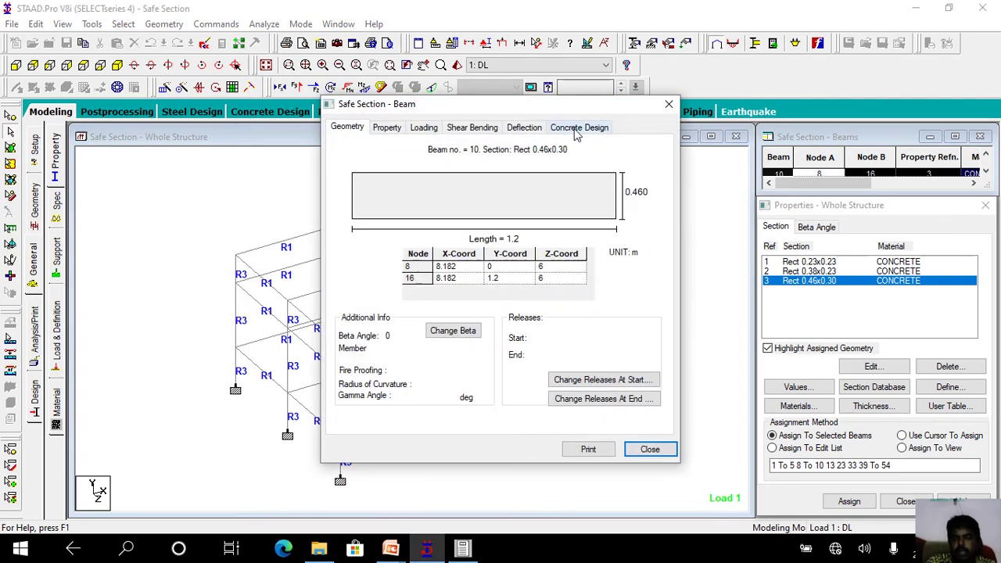
click(579, 127)
click(669, 104)
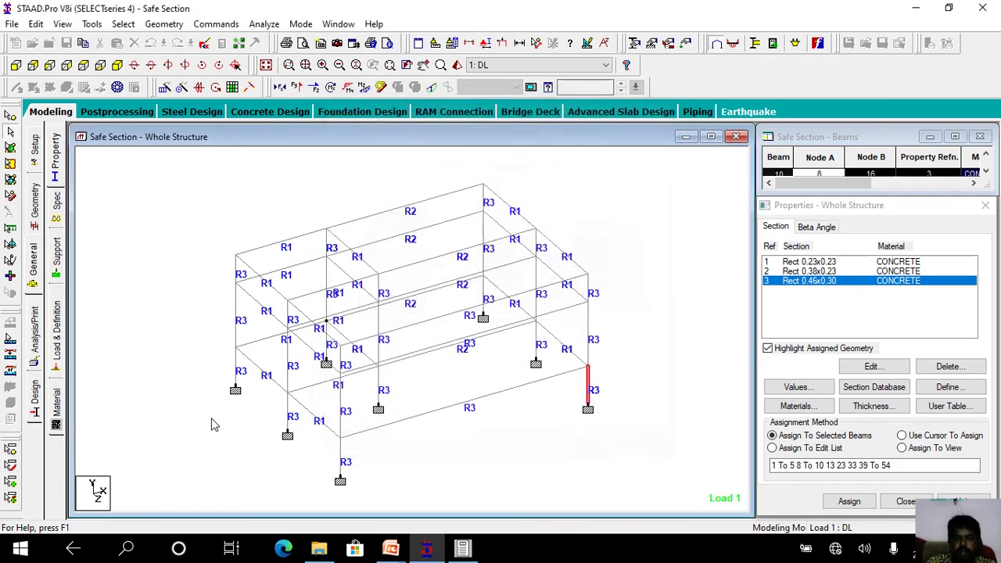
double_click(237, 364)
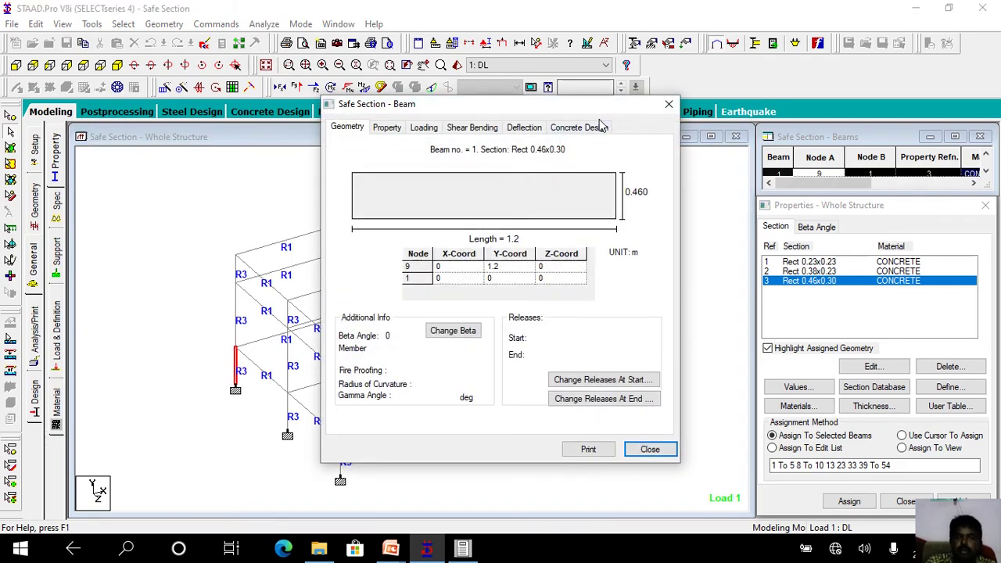
click(579, 128)
click(669, 104)
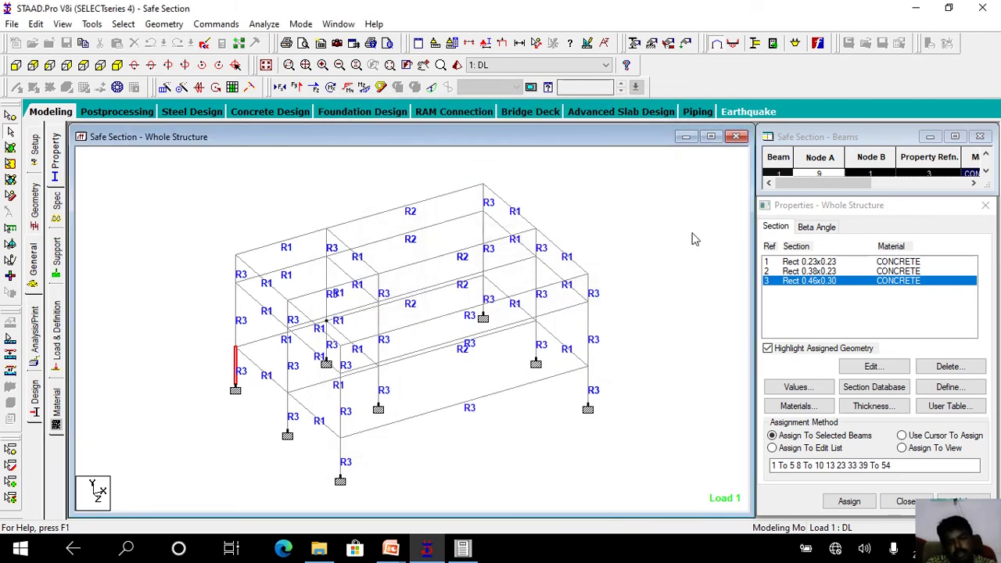
click(619, 237)
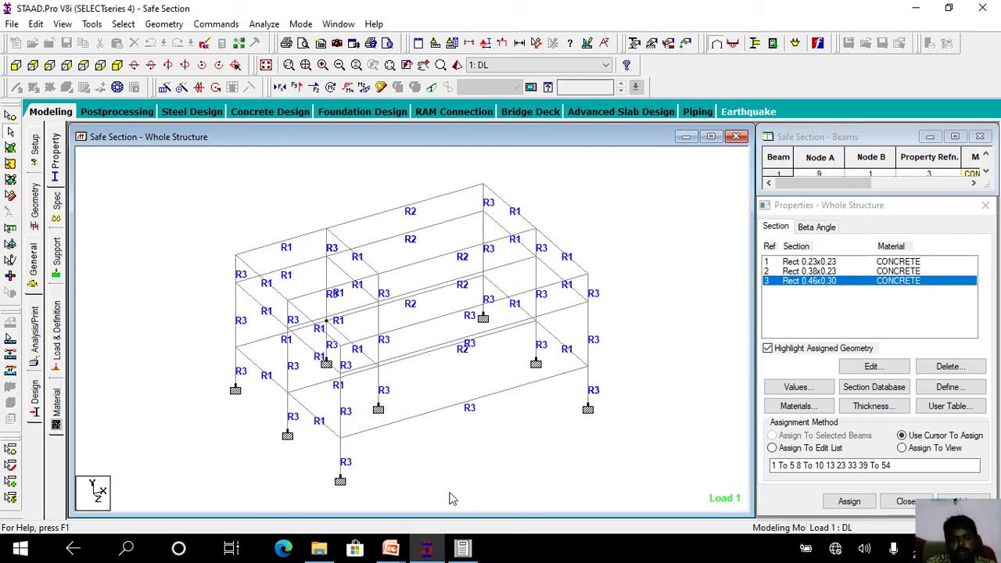
- Switch to the running PowerPoint slide show and advance from the Column No: 3 results to the comparison of sections
mouse_move(391, 548)
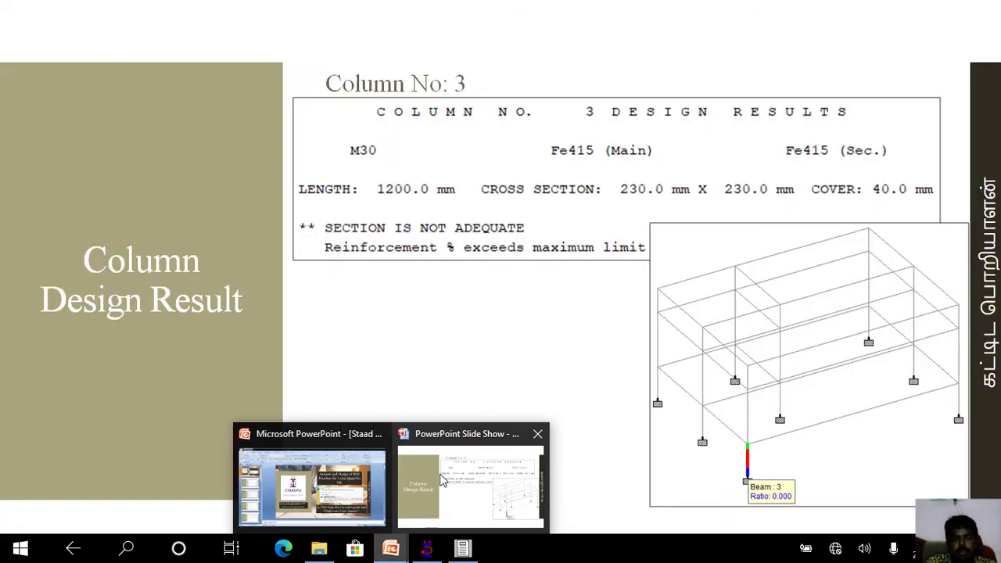
click(442, 481)
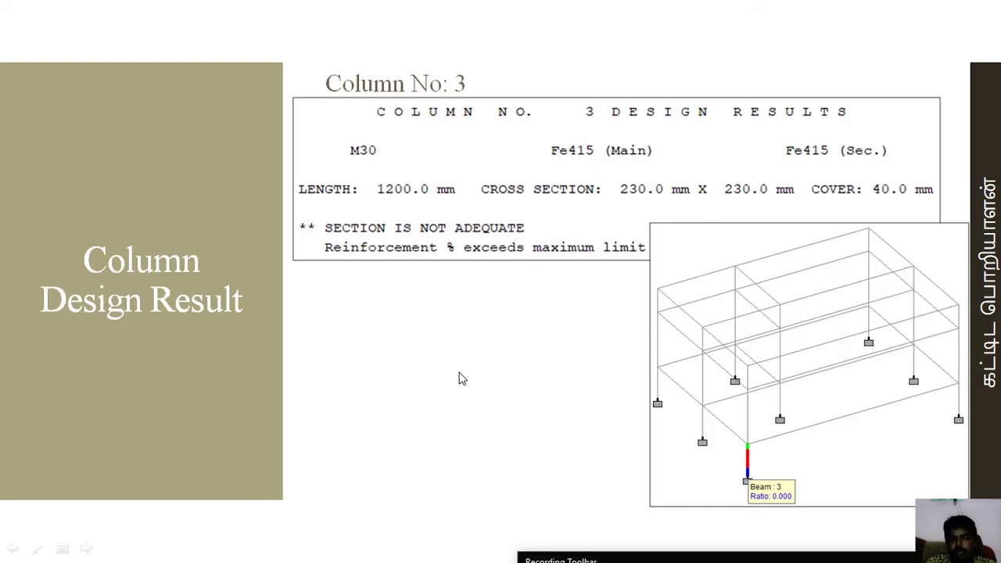
click(461, 380)
click(463, 380)
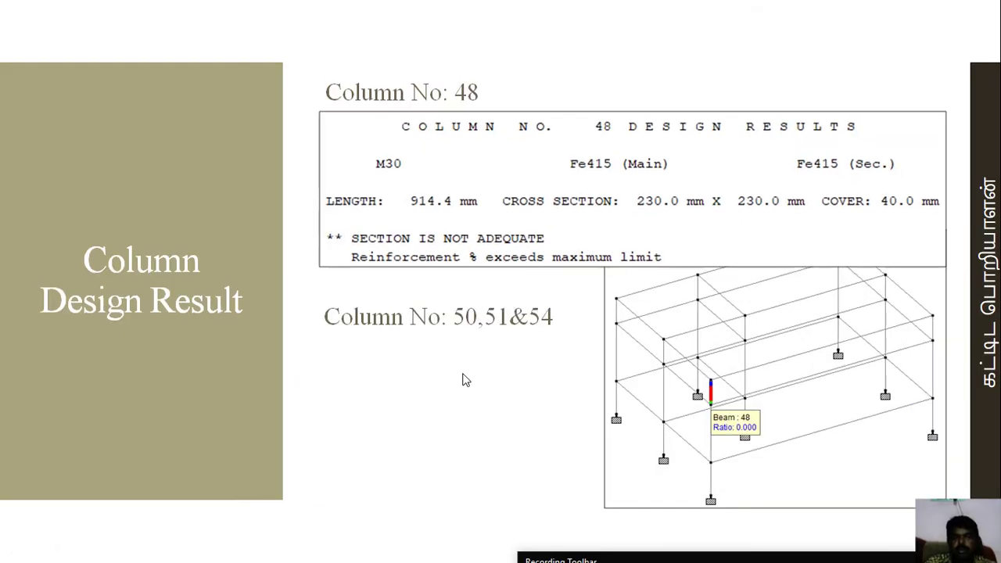
click(463, 380)
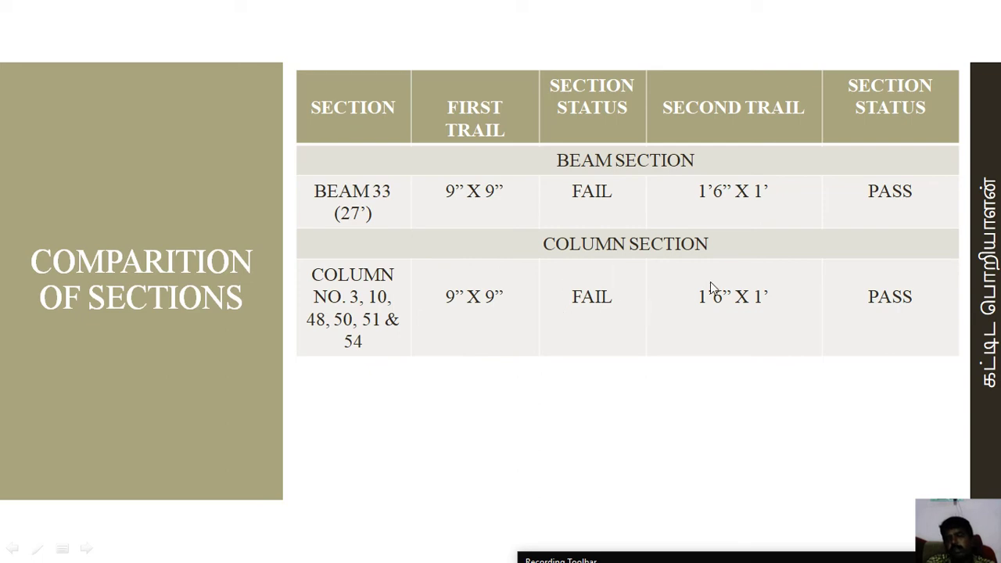
- Return from the section comparison to the Column No: 48 design result slide and end the slide show
click(579, 345)
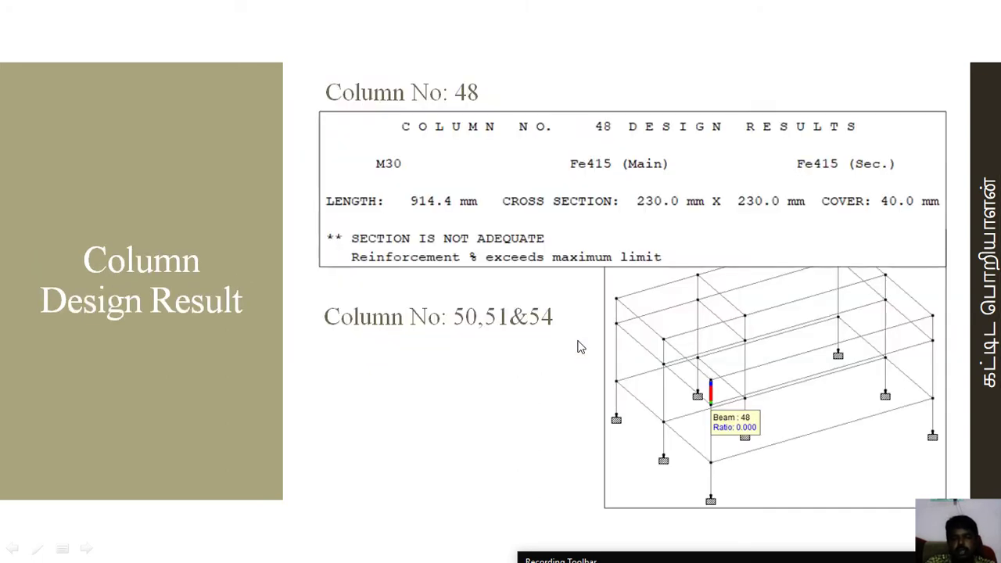
click(579, 346)
click(579, 346)
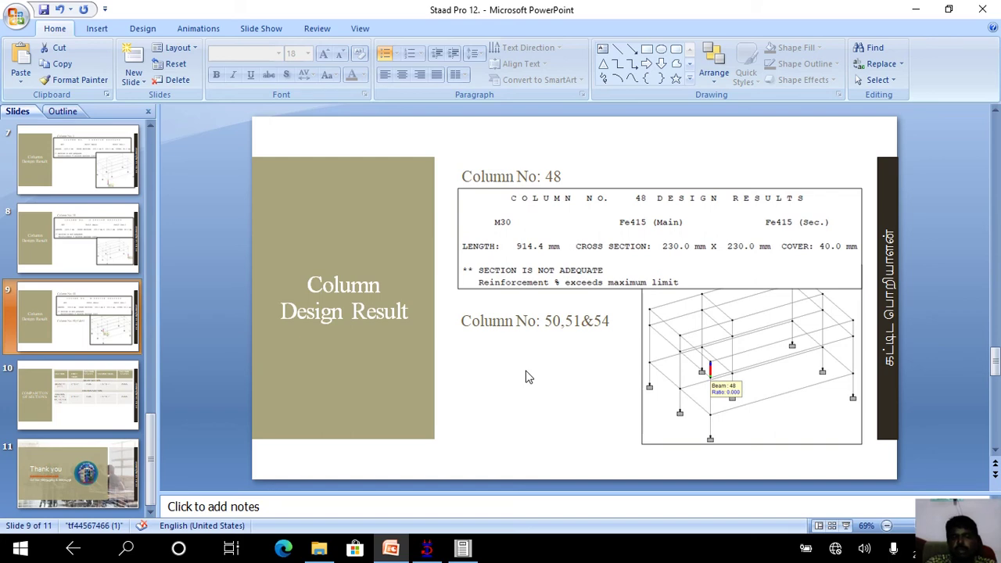
- Go back to the title slide of the presentation and show the Plan and Cross Section Details slides
scroll(525, 377, up, 4)
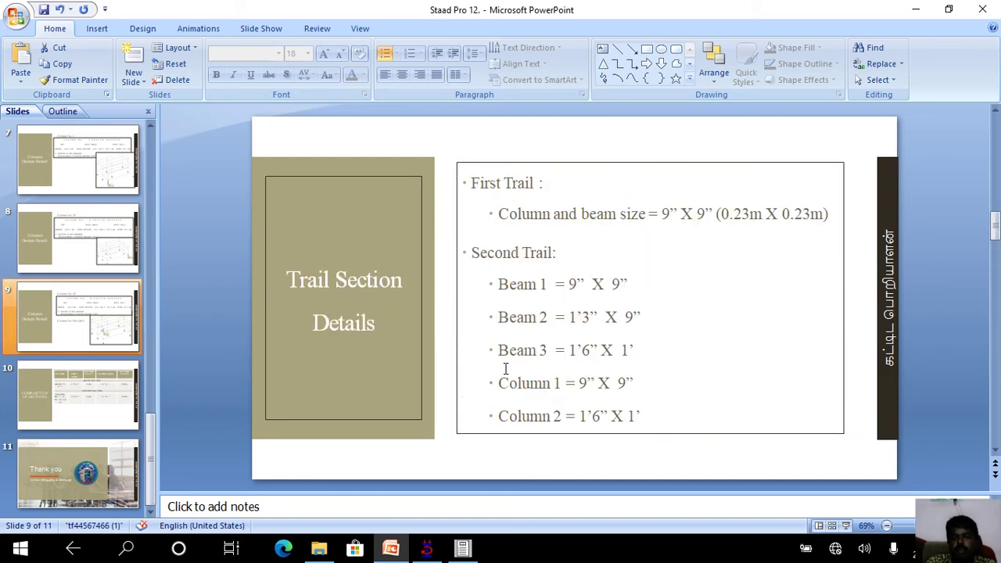
scroll(509, 372, up, 3)
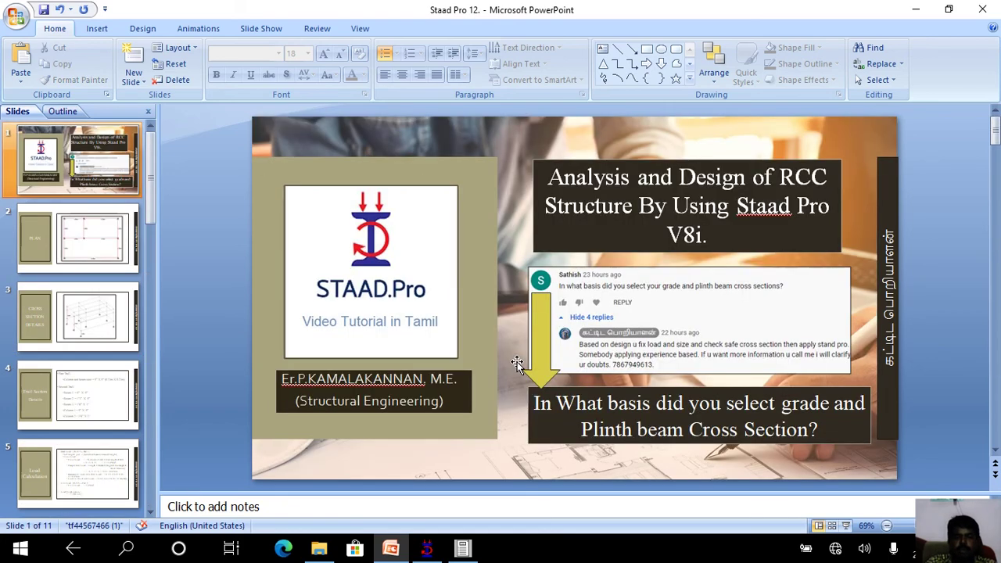
click(99, 267)
click(103, 327)
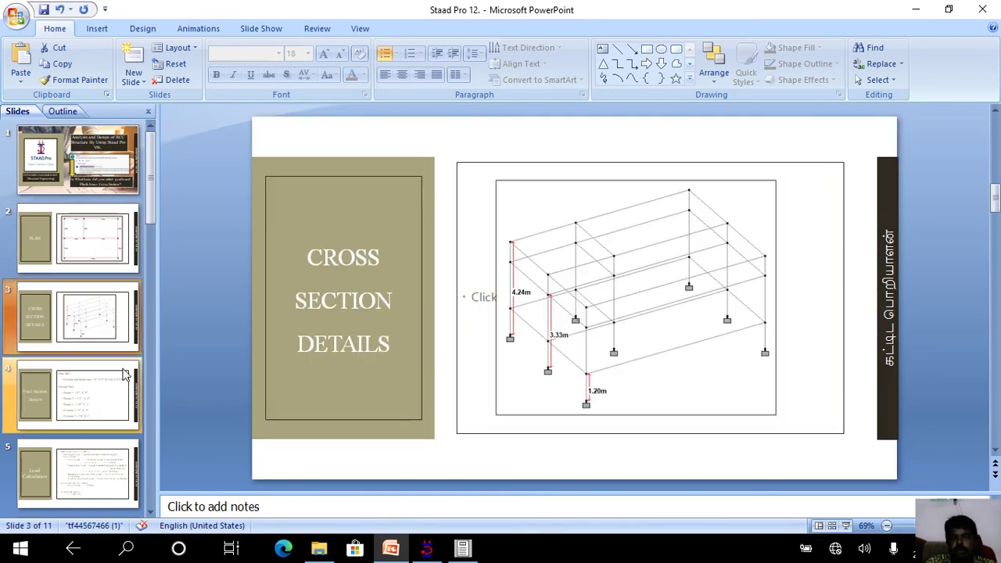